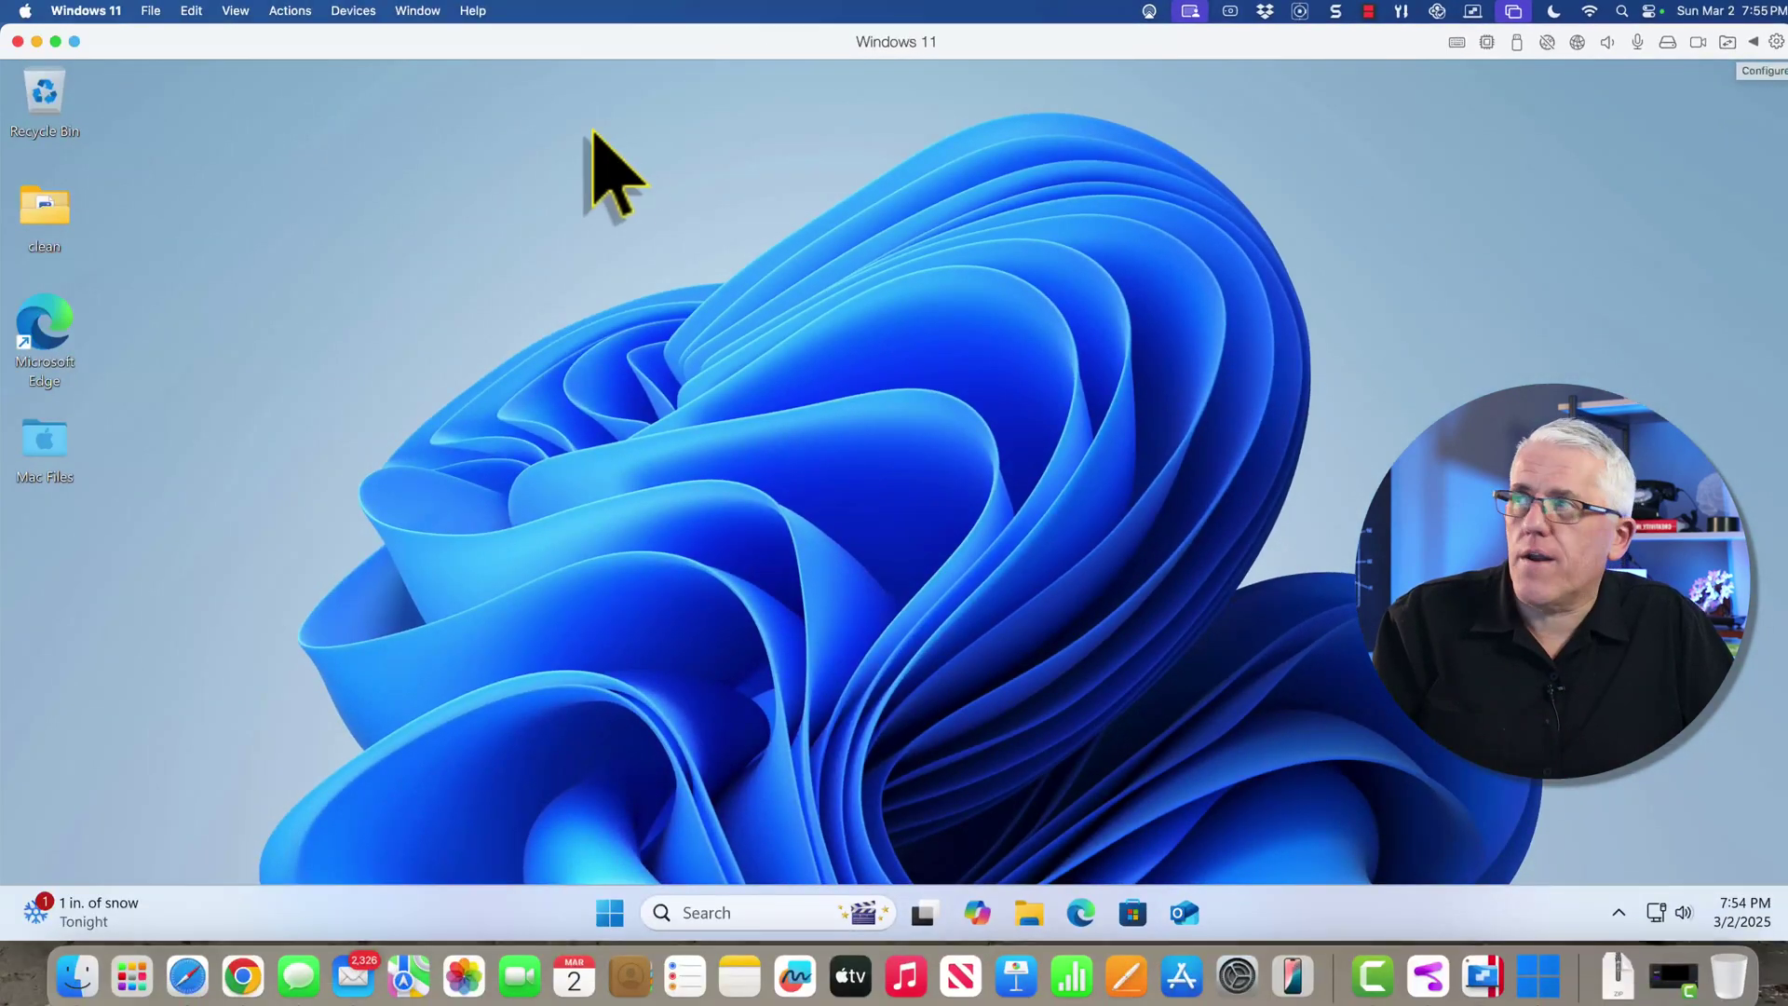
# Open the Windows 11 VM's configuration, glance at Options and Hardware, and return to General.
pyautogui.click(290, 11)
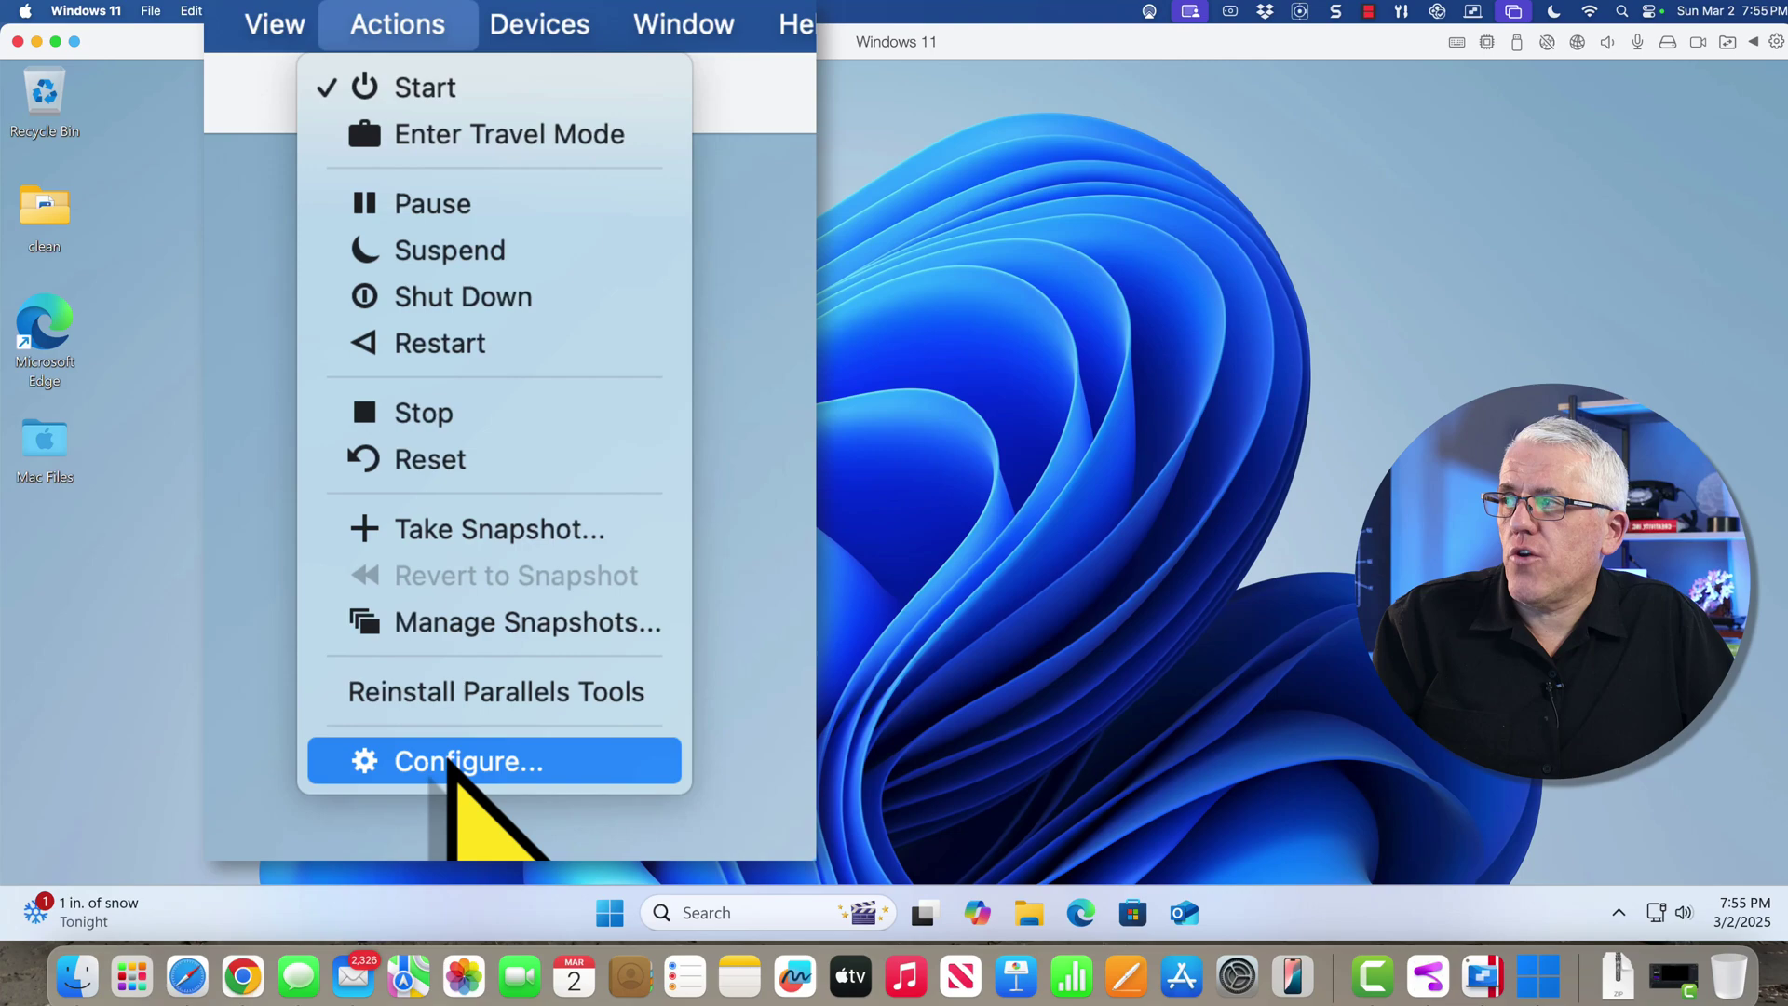
pyautogui.click(313, 378)
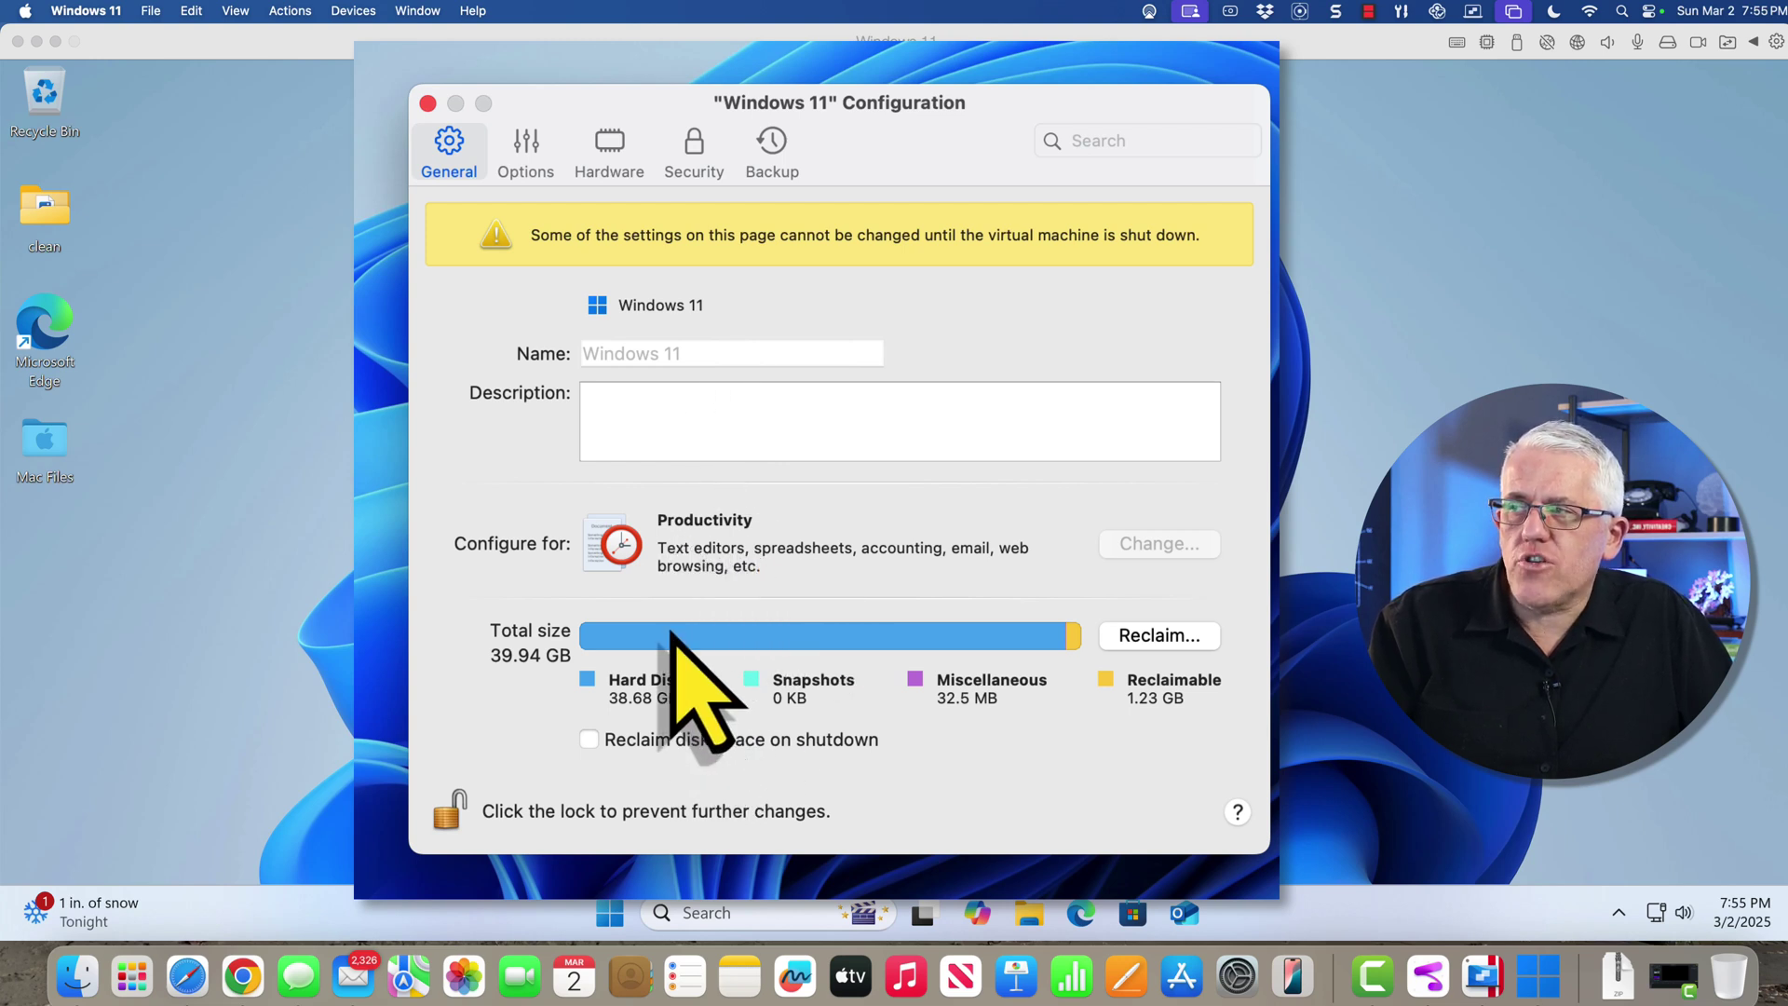
pyautogui.click(526, 149)
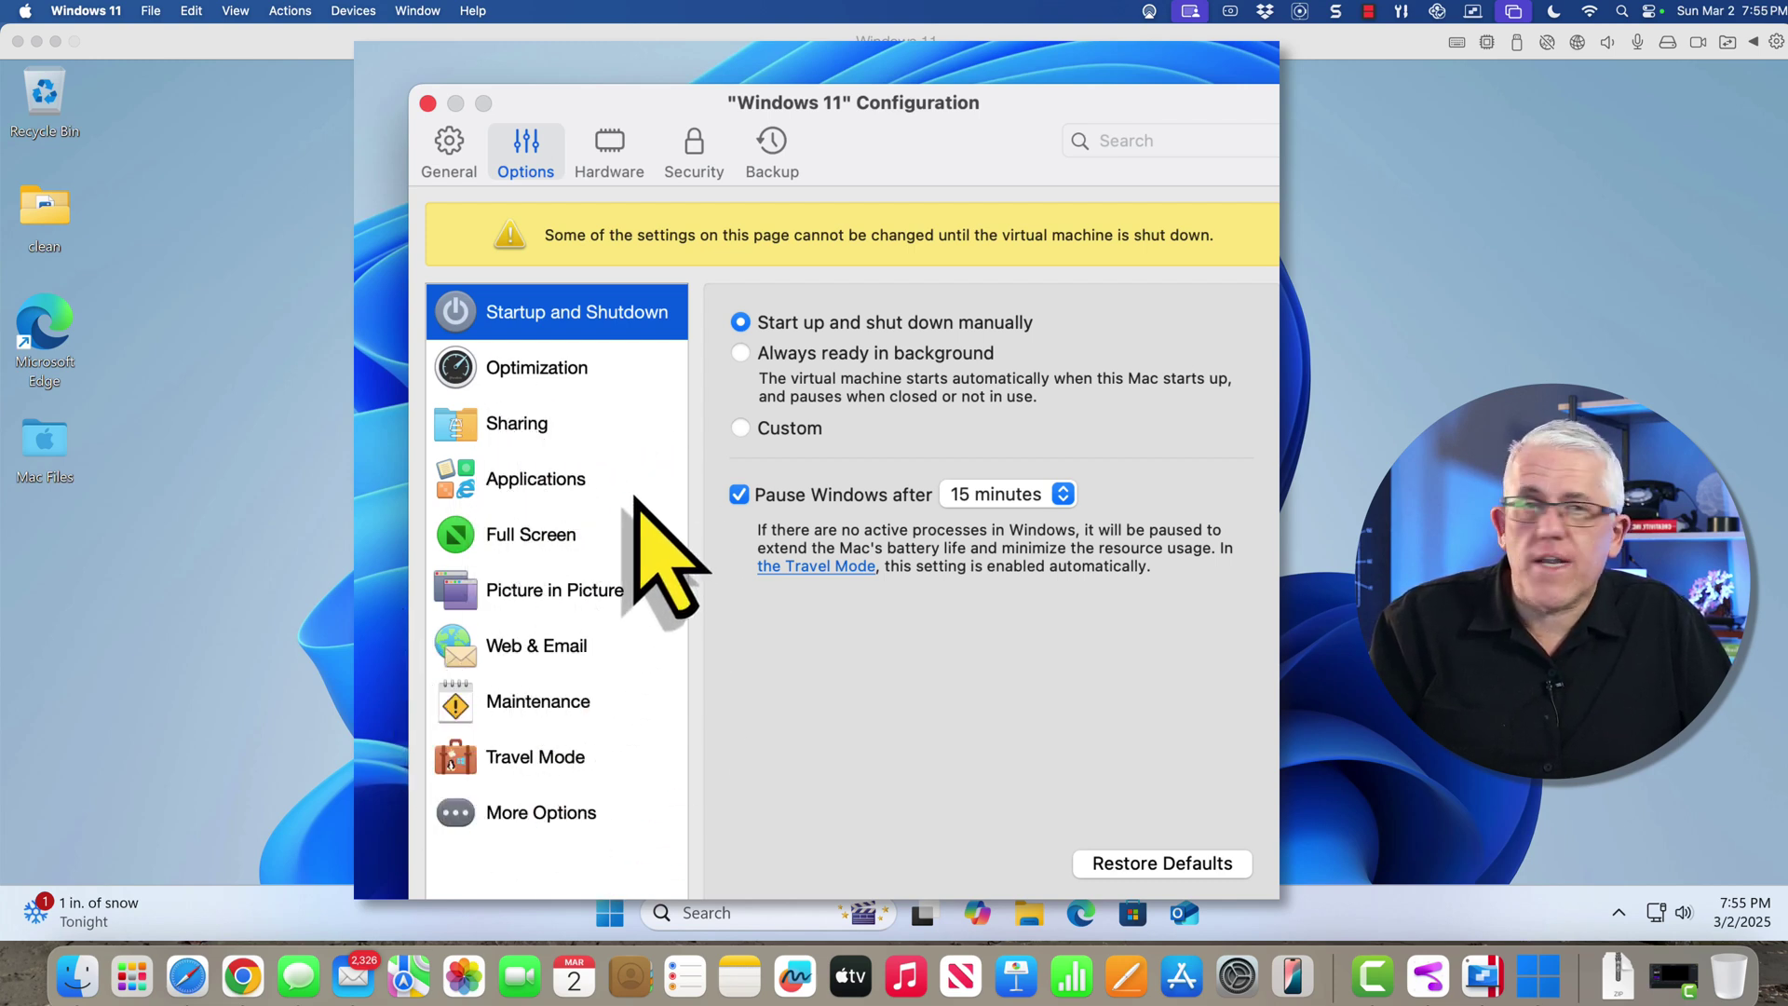
pyautogui.click(608, 154)
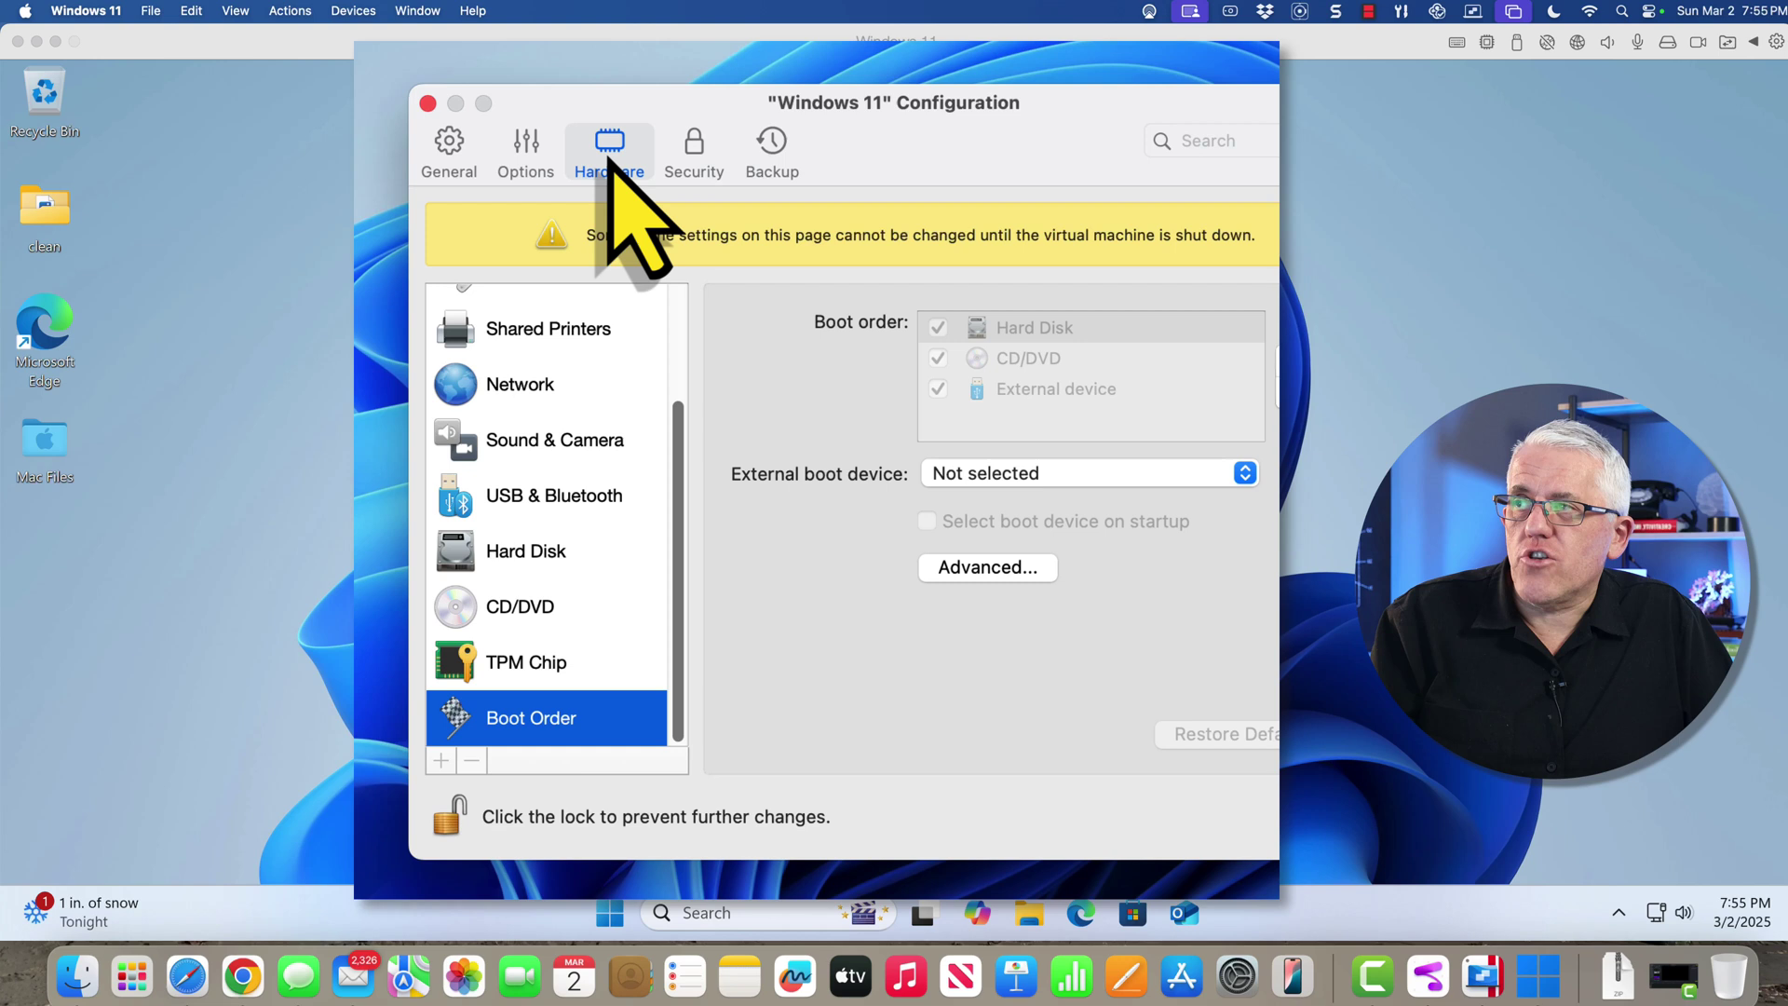
pyautogui.scroll(3, 554, 577)
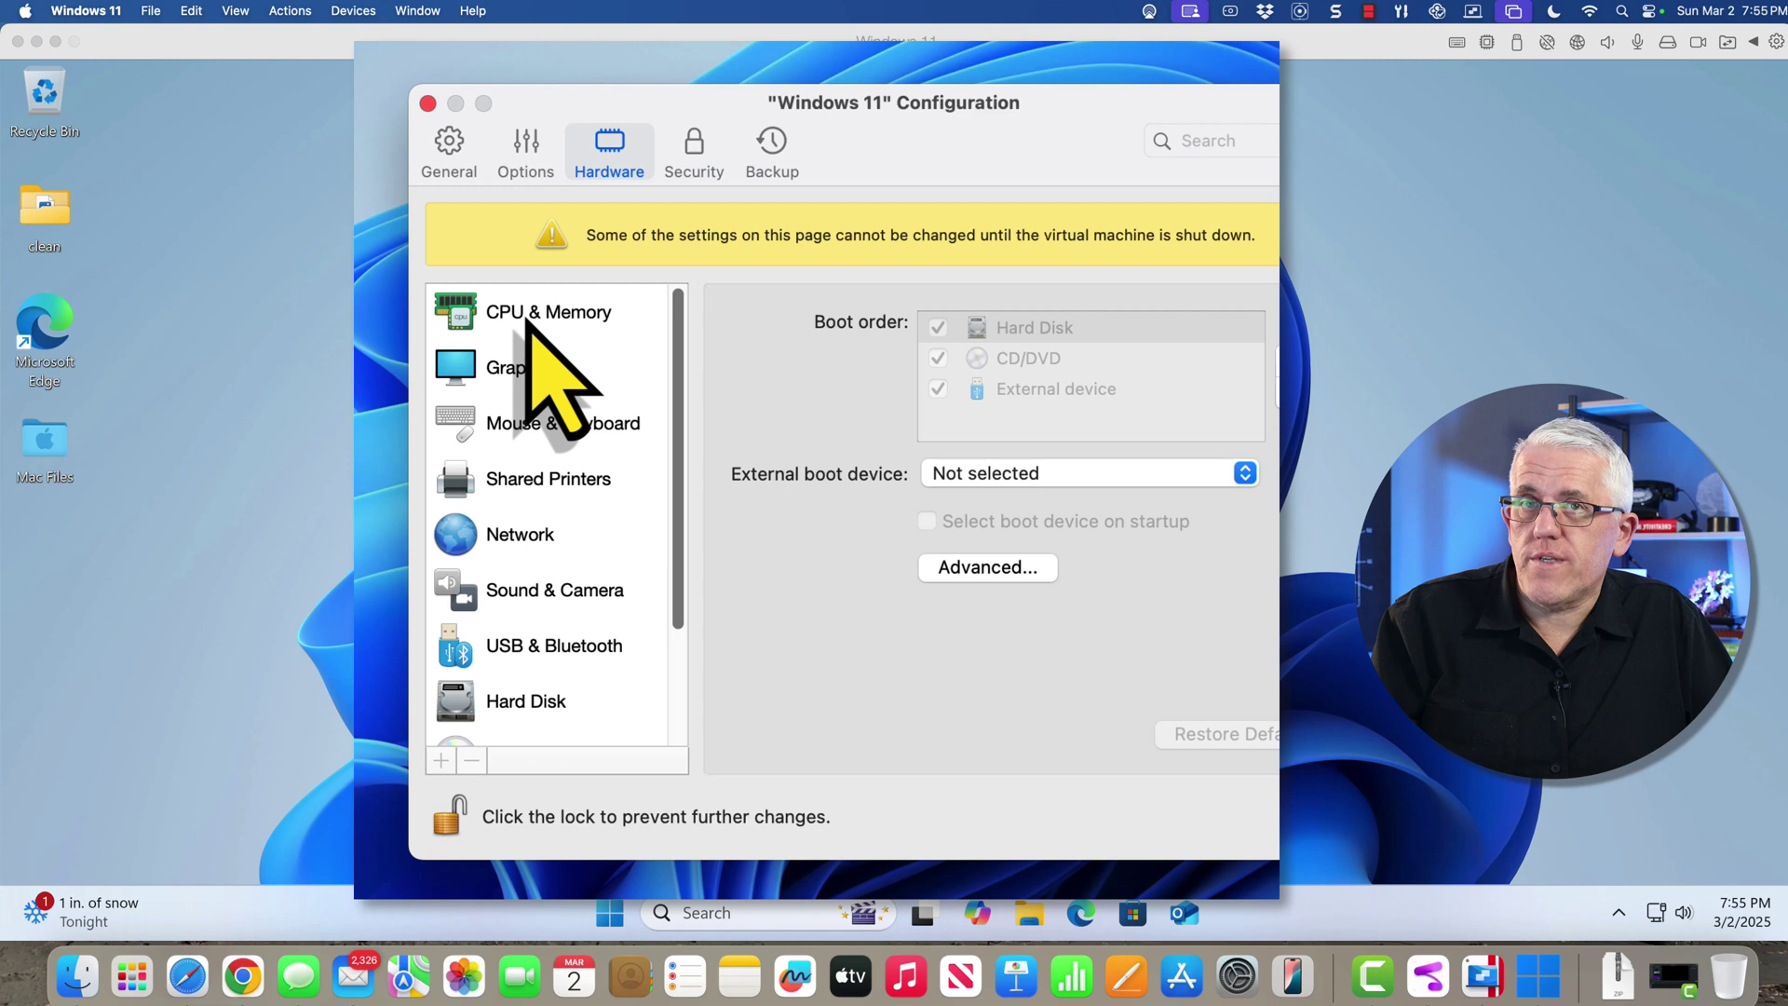
pyautogui.click(449, 151)
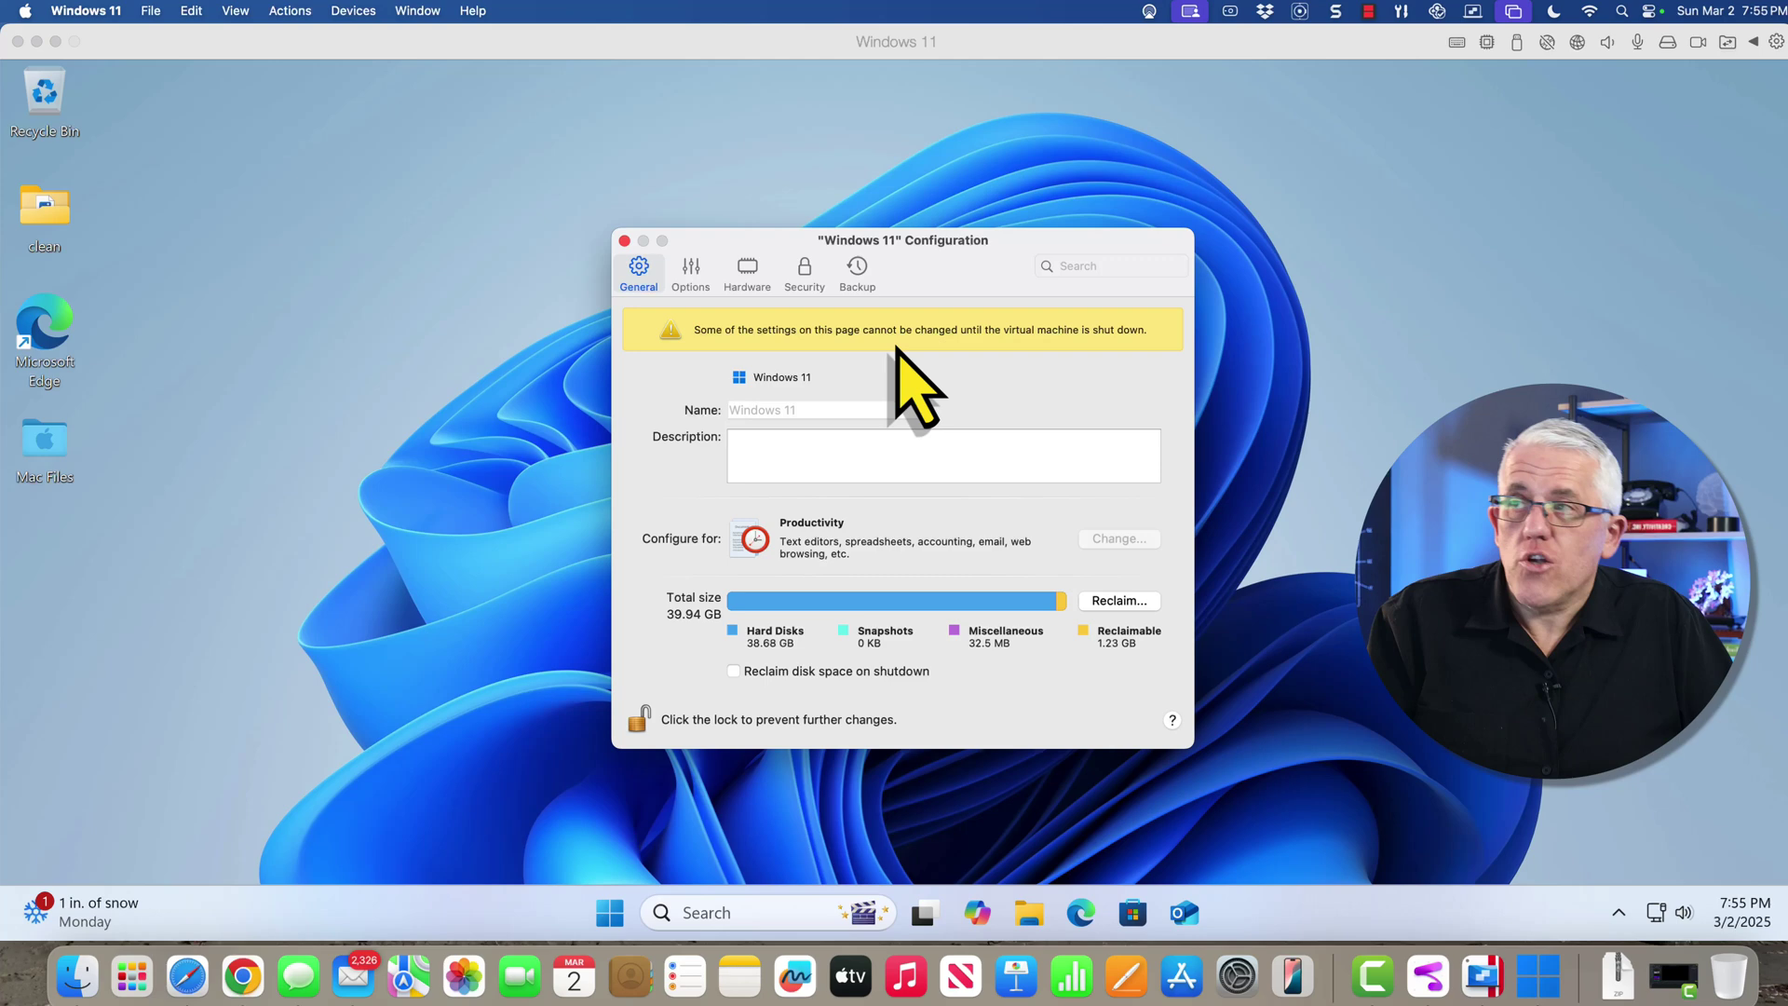
# Shut down Windows 11 from the Start menu's power options.
pyautogui.click(610, 912)
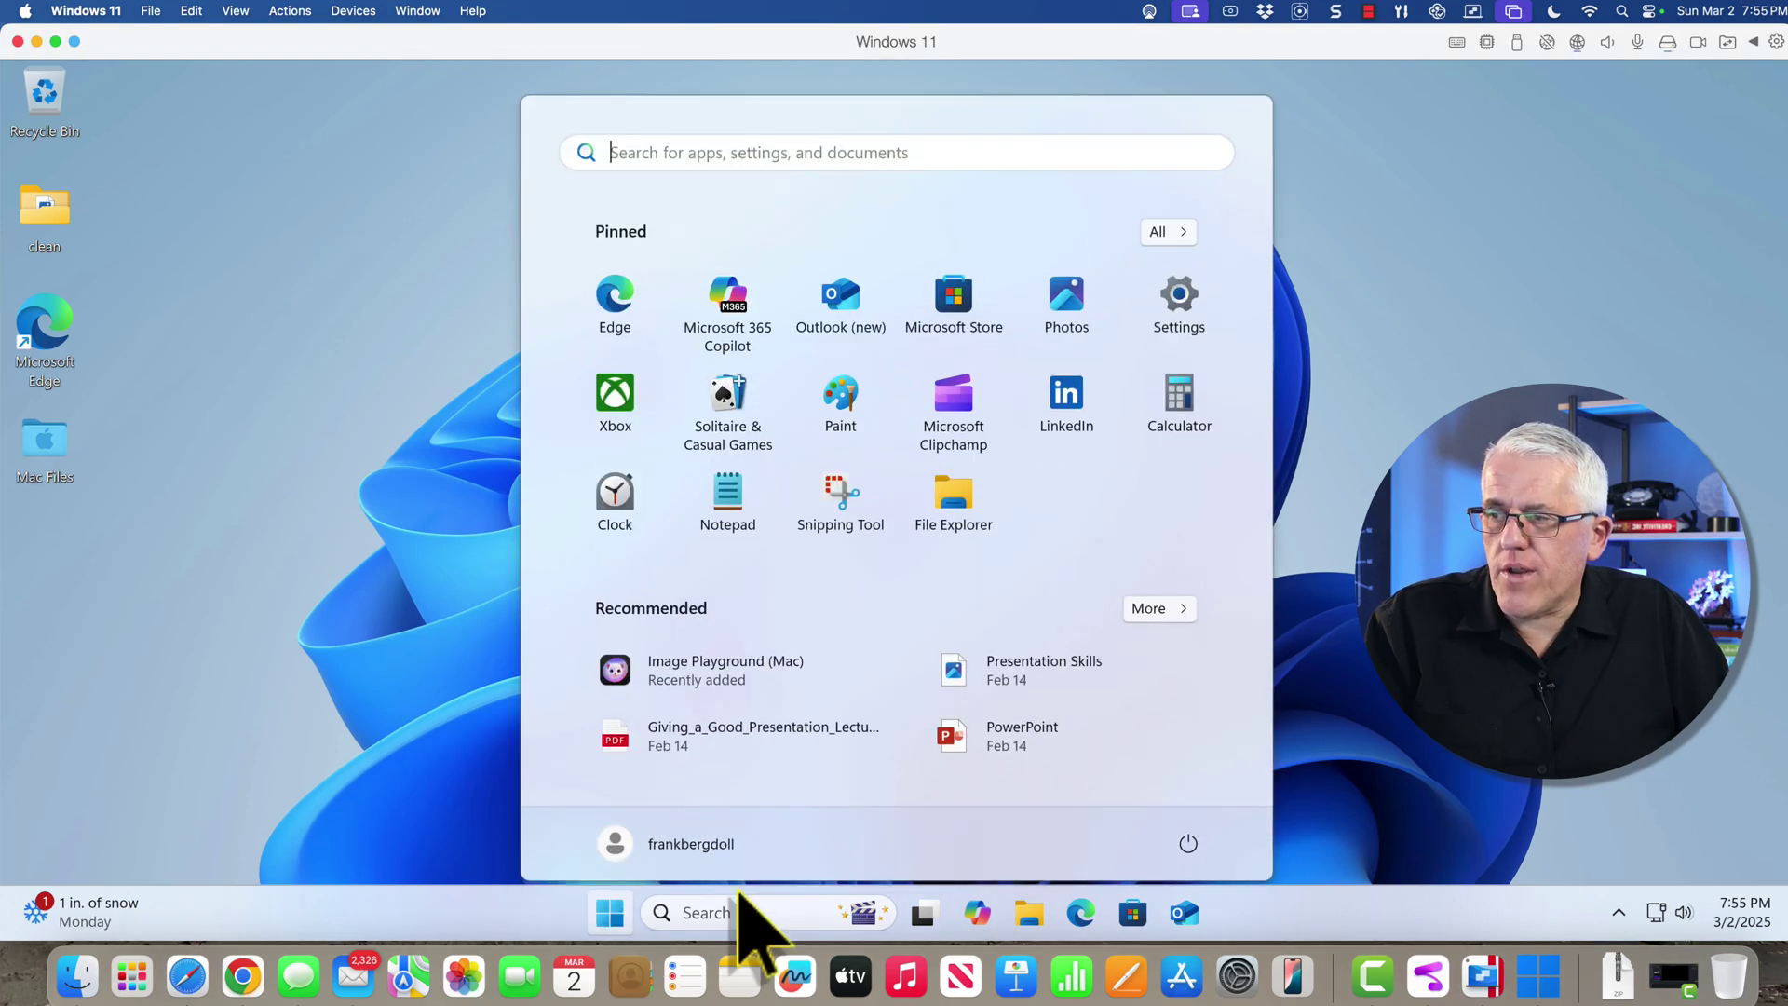
pyautogui.click(1192, 848)
pyautogui.click(1208, 762)
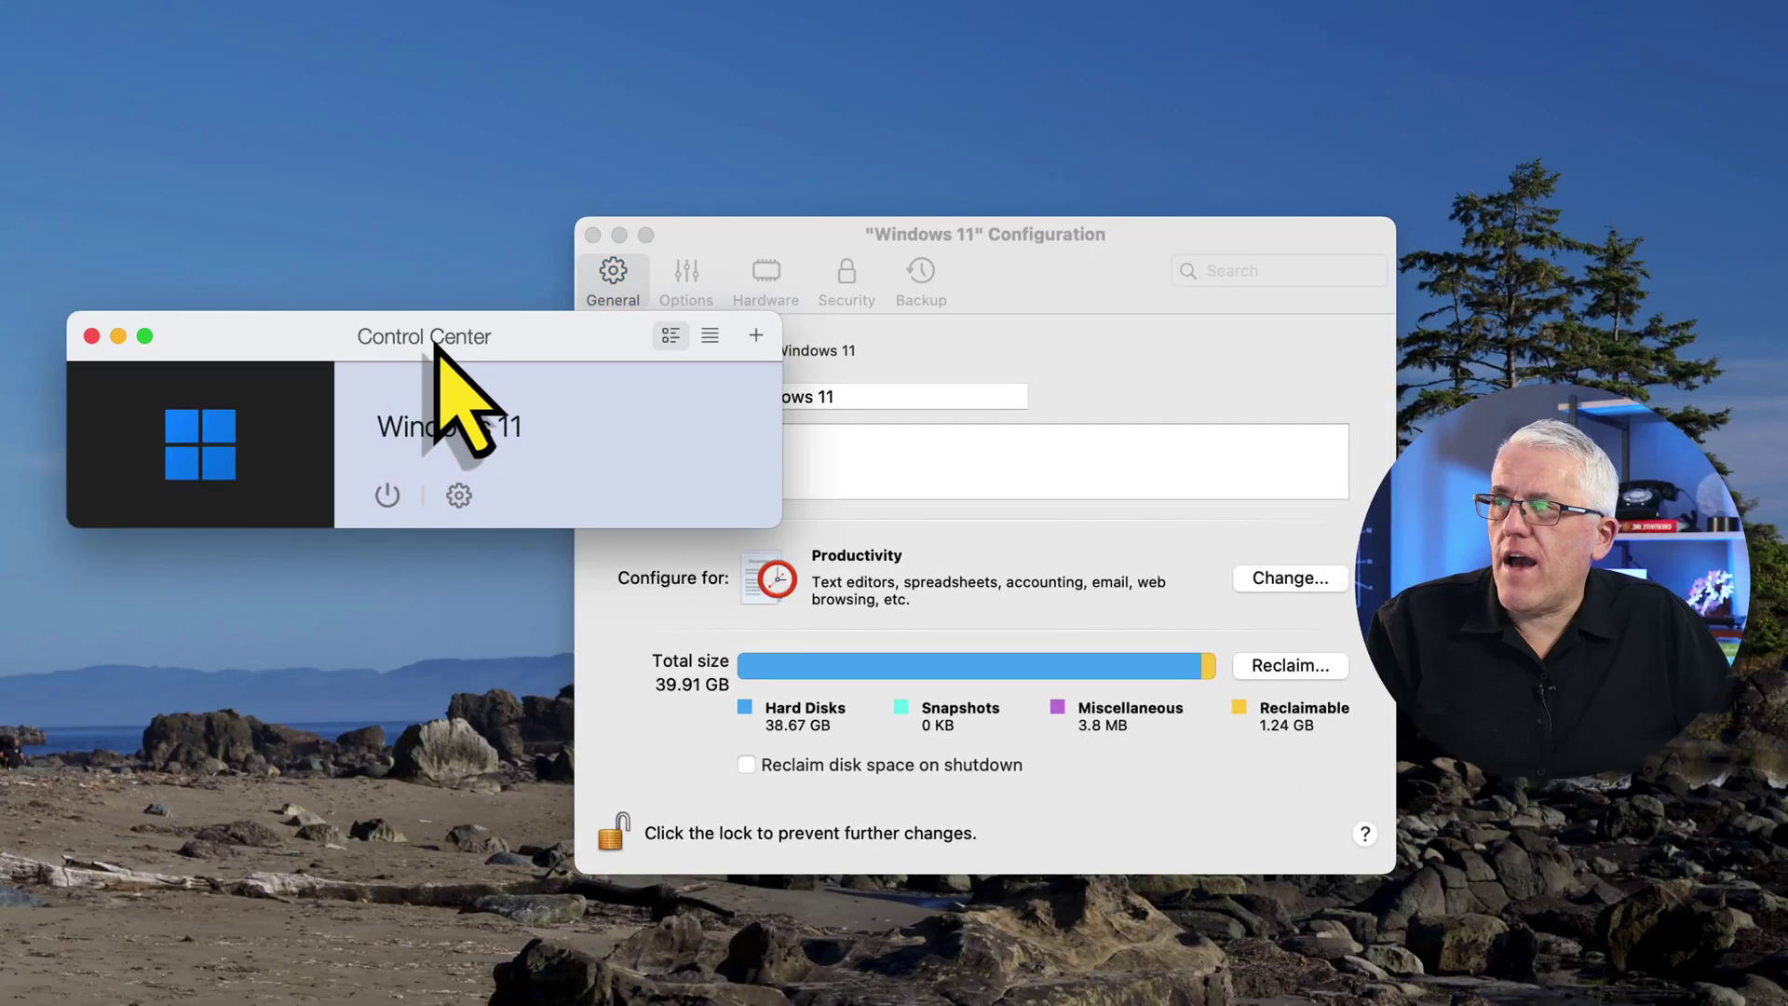
# Move Control Center to the top left and bring the Windows 11 configuration window to the front.
pyautogui.moveTo(434, 342); pyautogui.dragTo(354, 39)
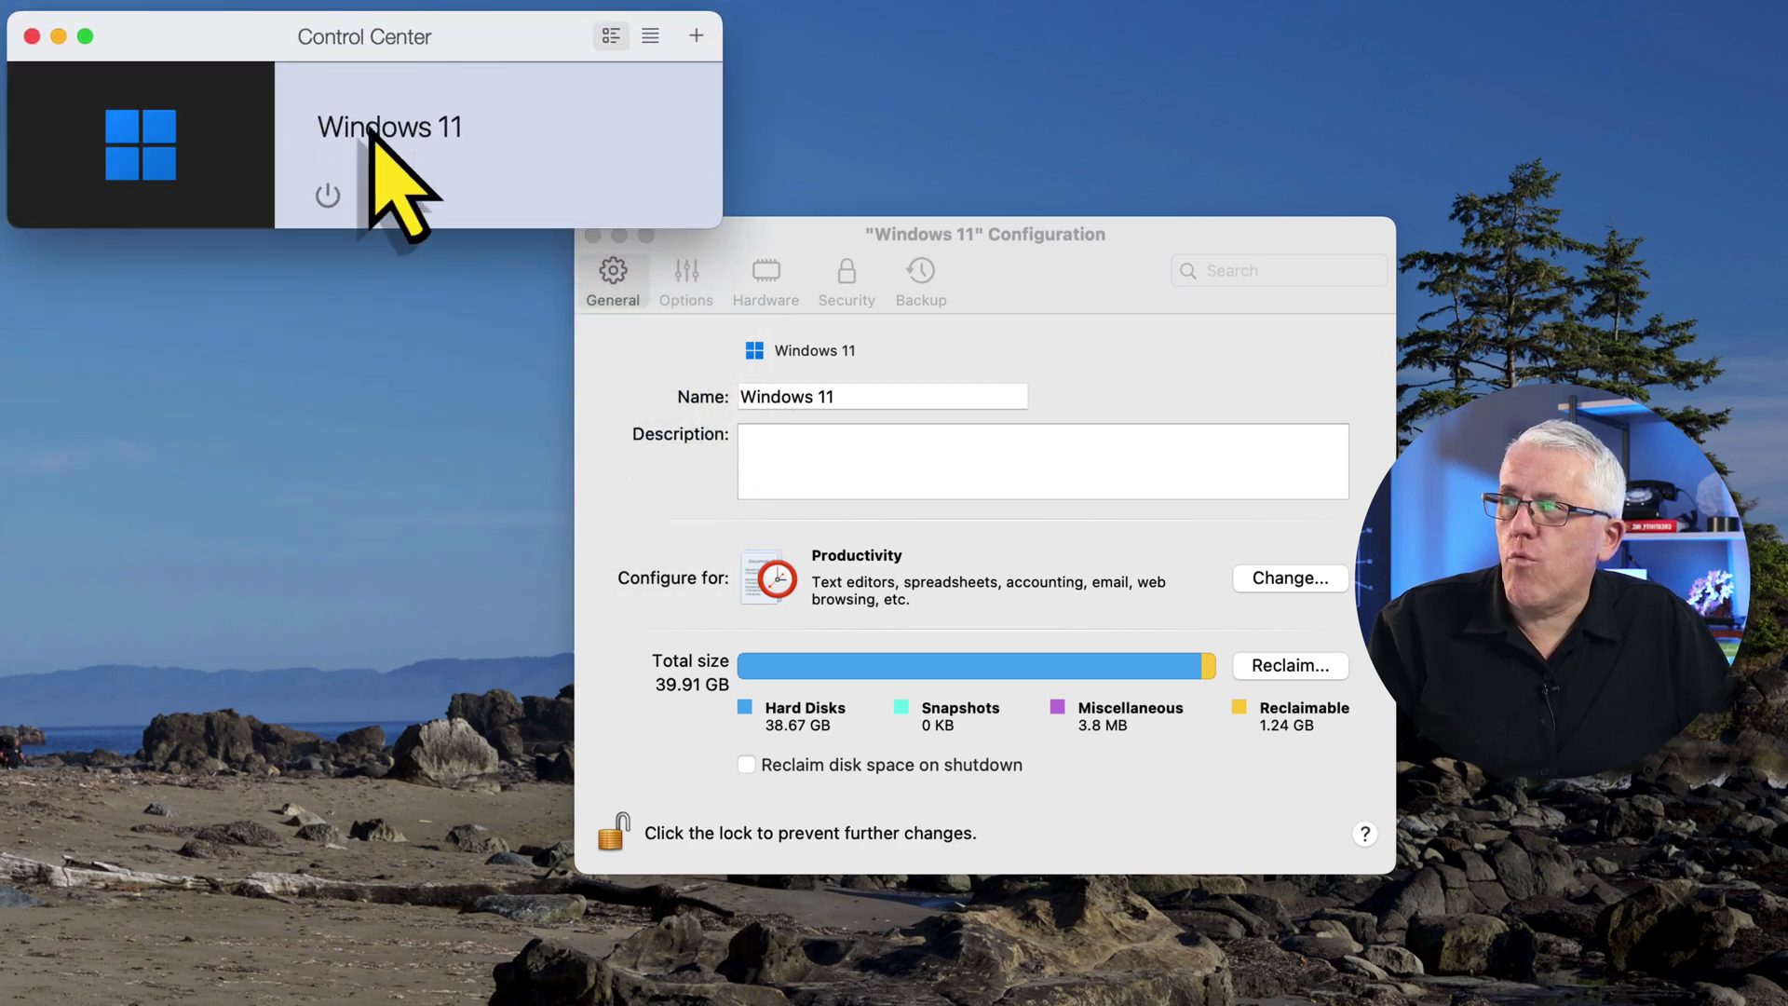
pyautogui.moveTo(1073, 238); pyautogui.dragTo(1043, 277)
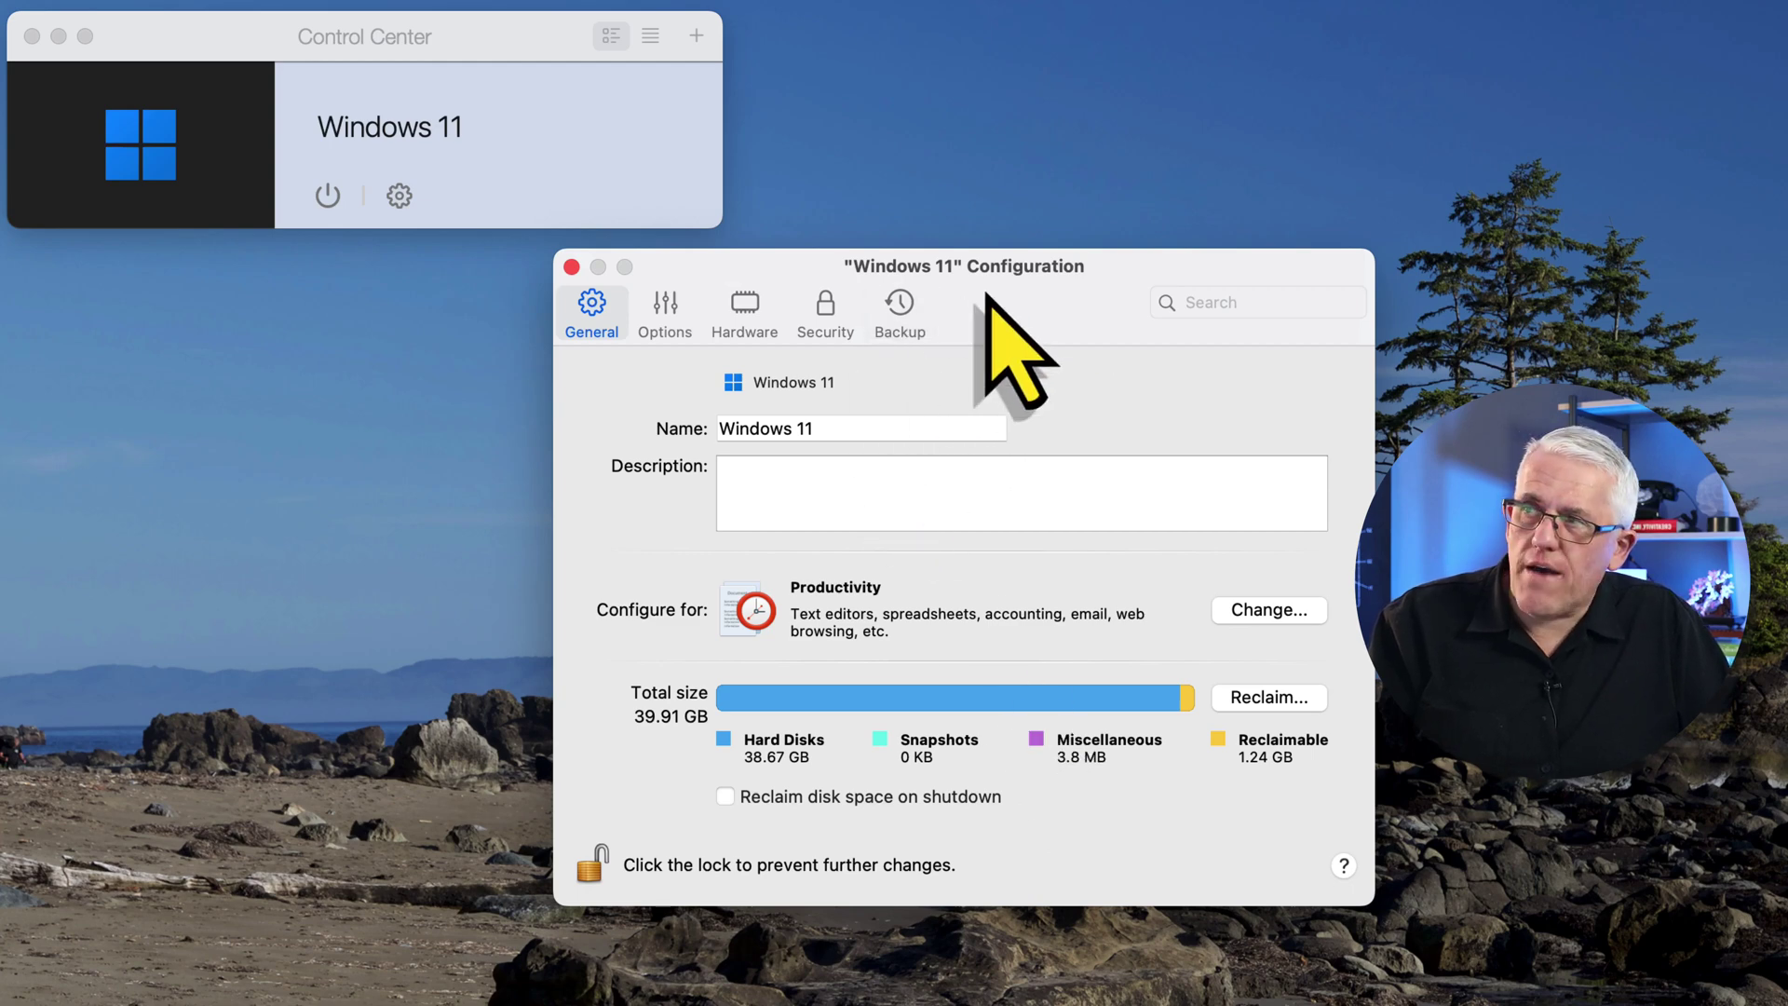
pyautogui.click(399, 197)
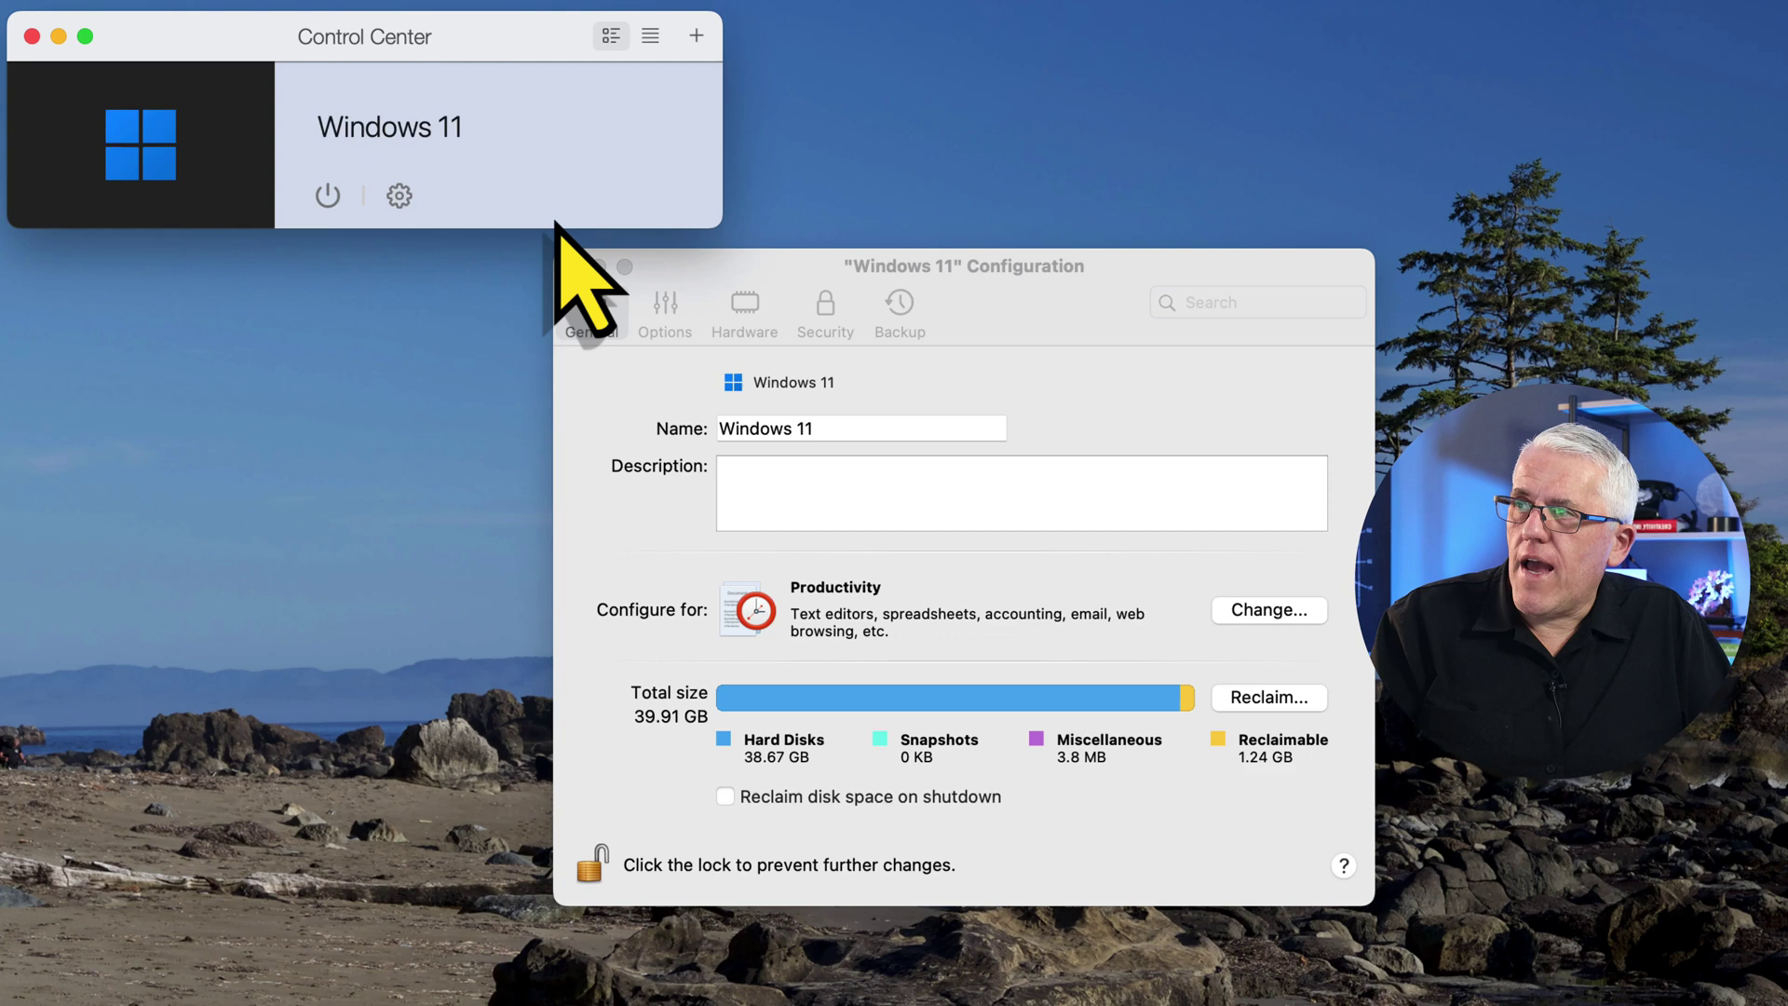
pyautogui.click(1020, 377)
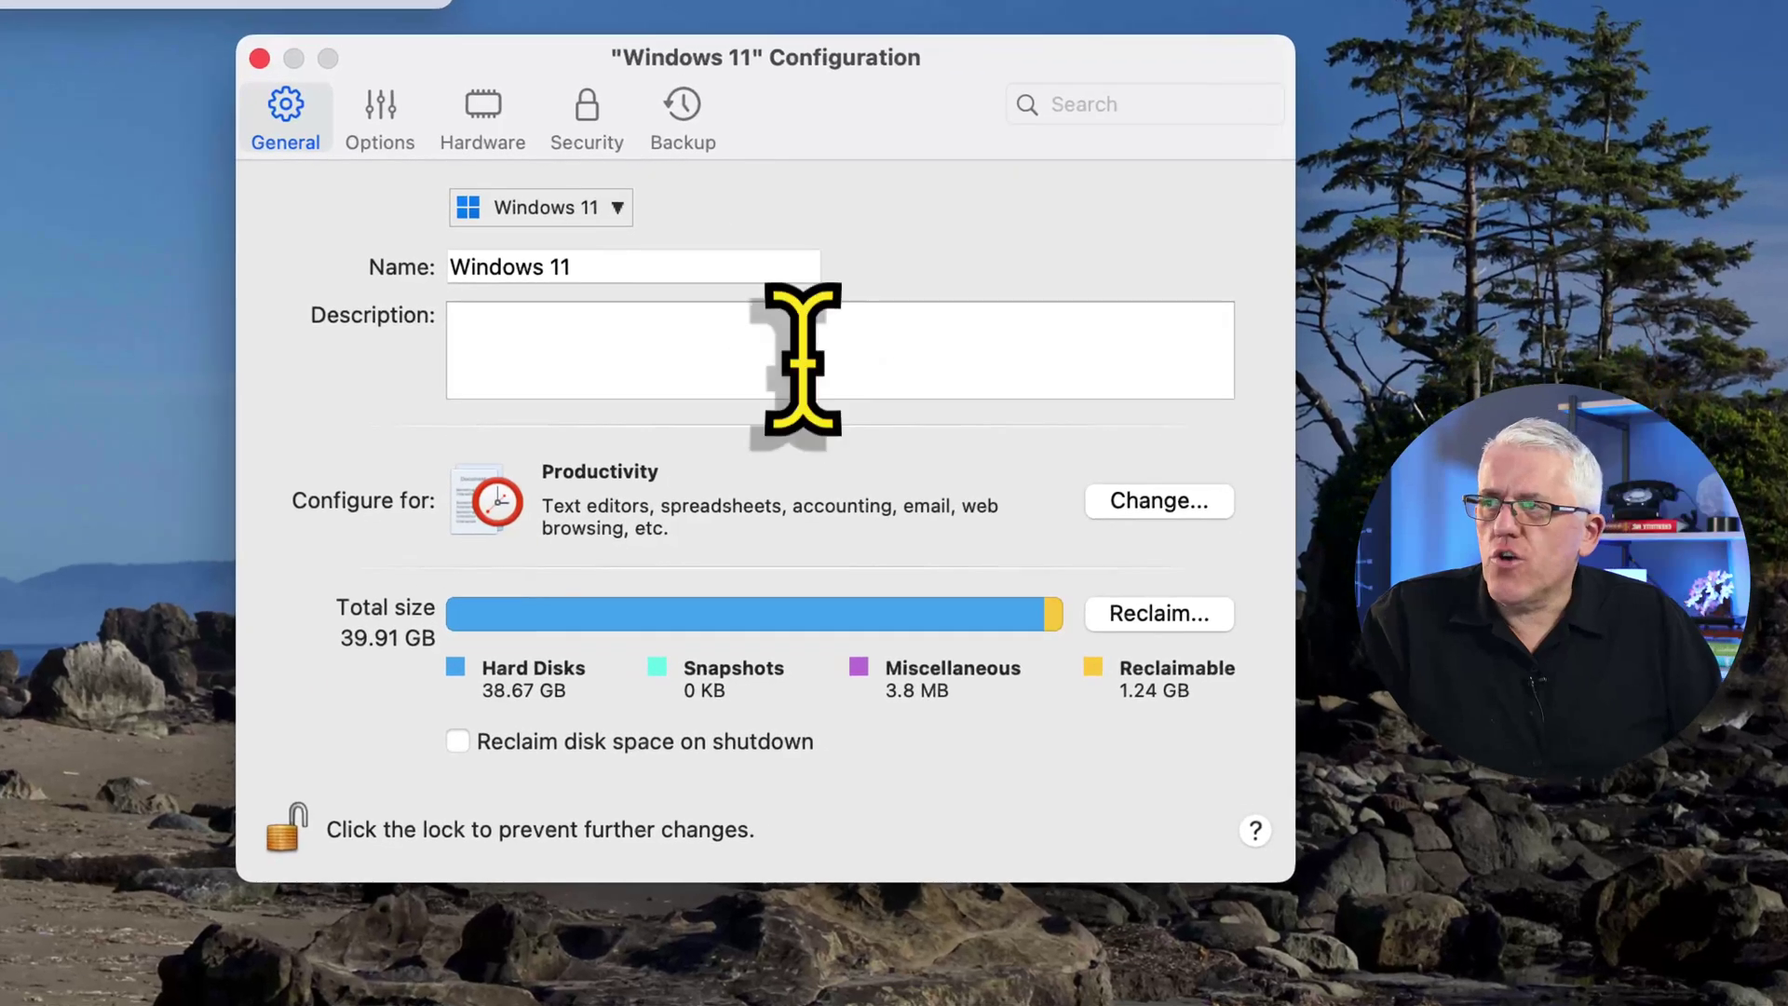
pyautogui.click(1164, 508)
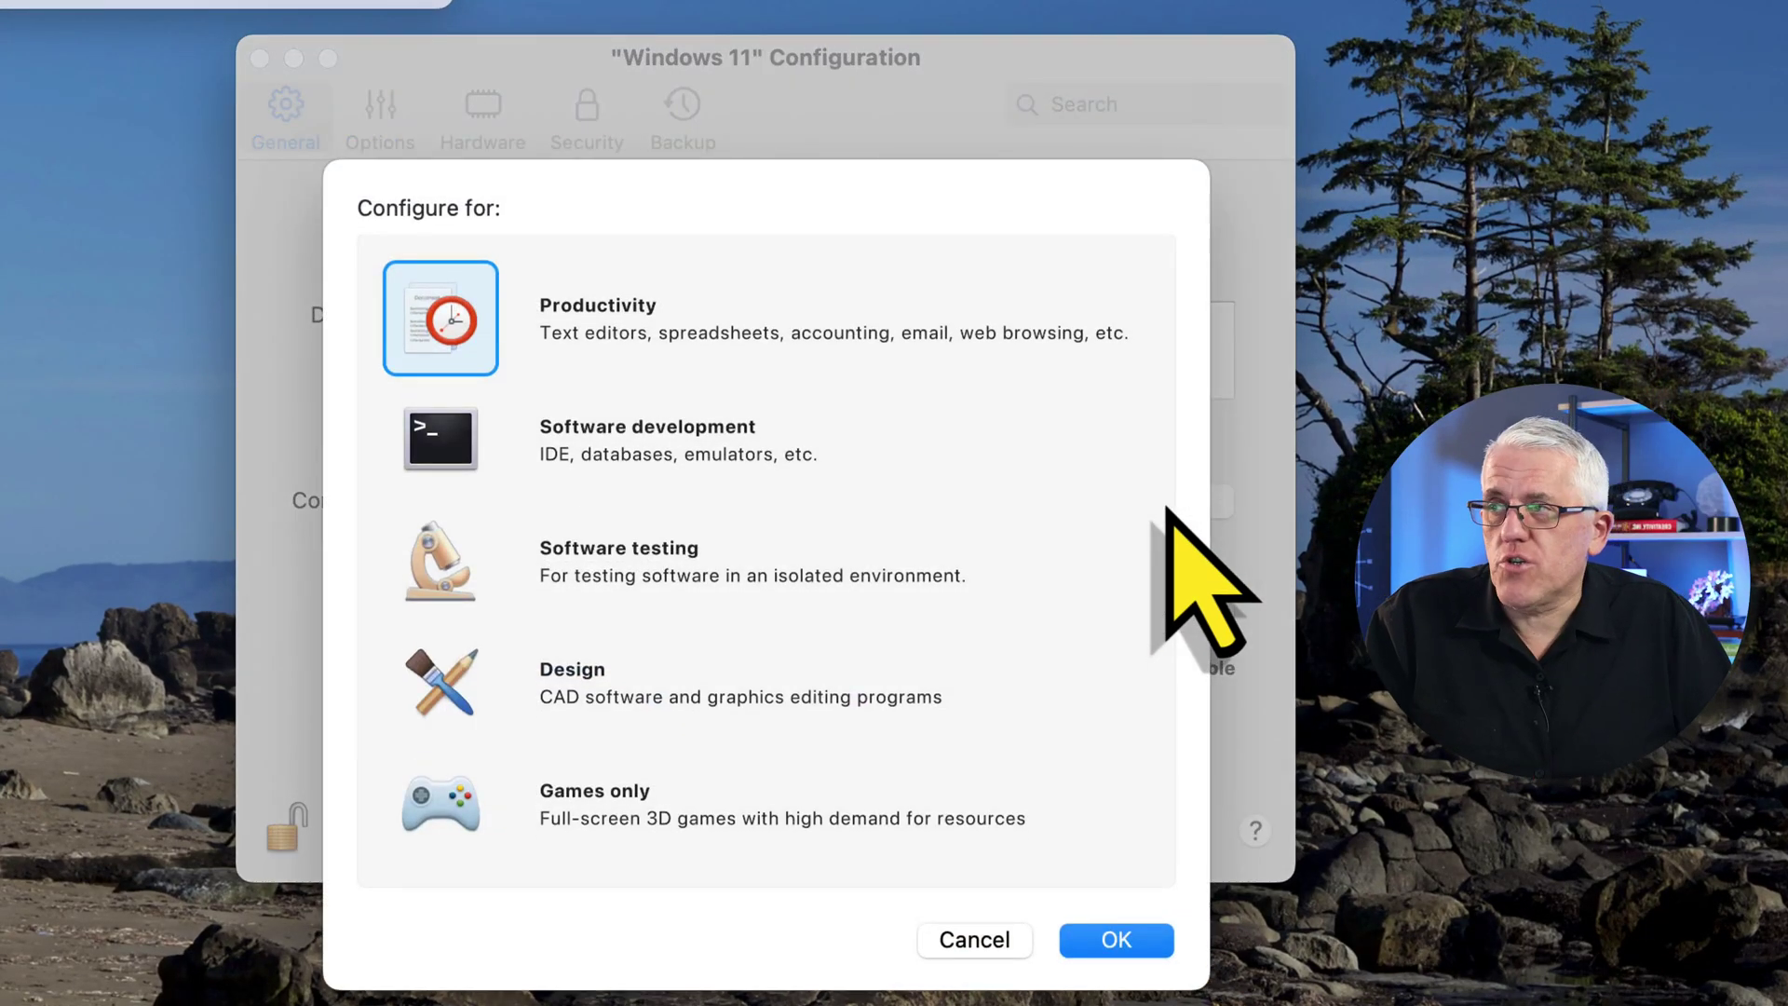
pyautogui.click(734, 445)
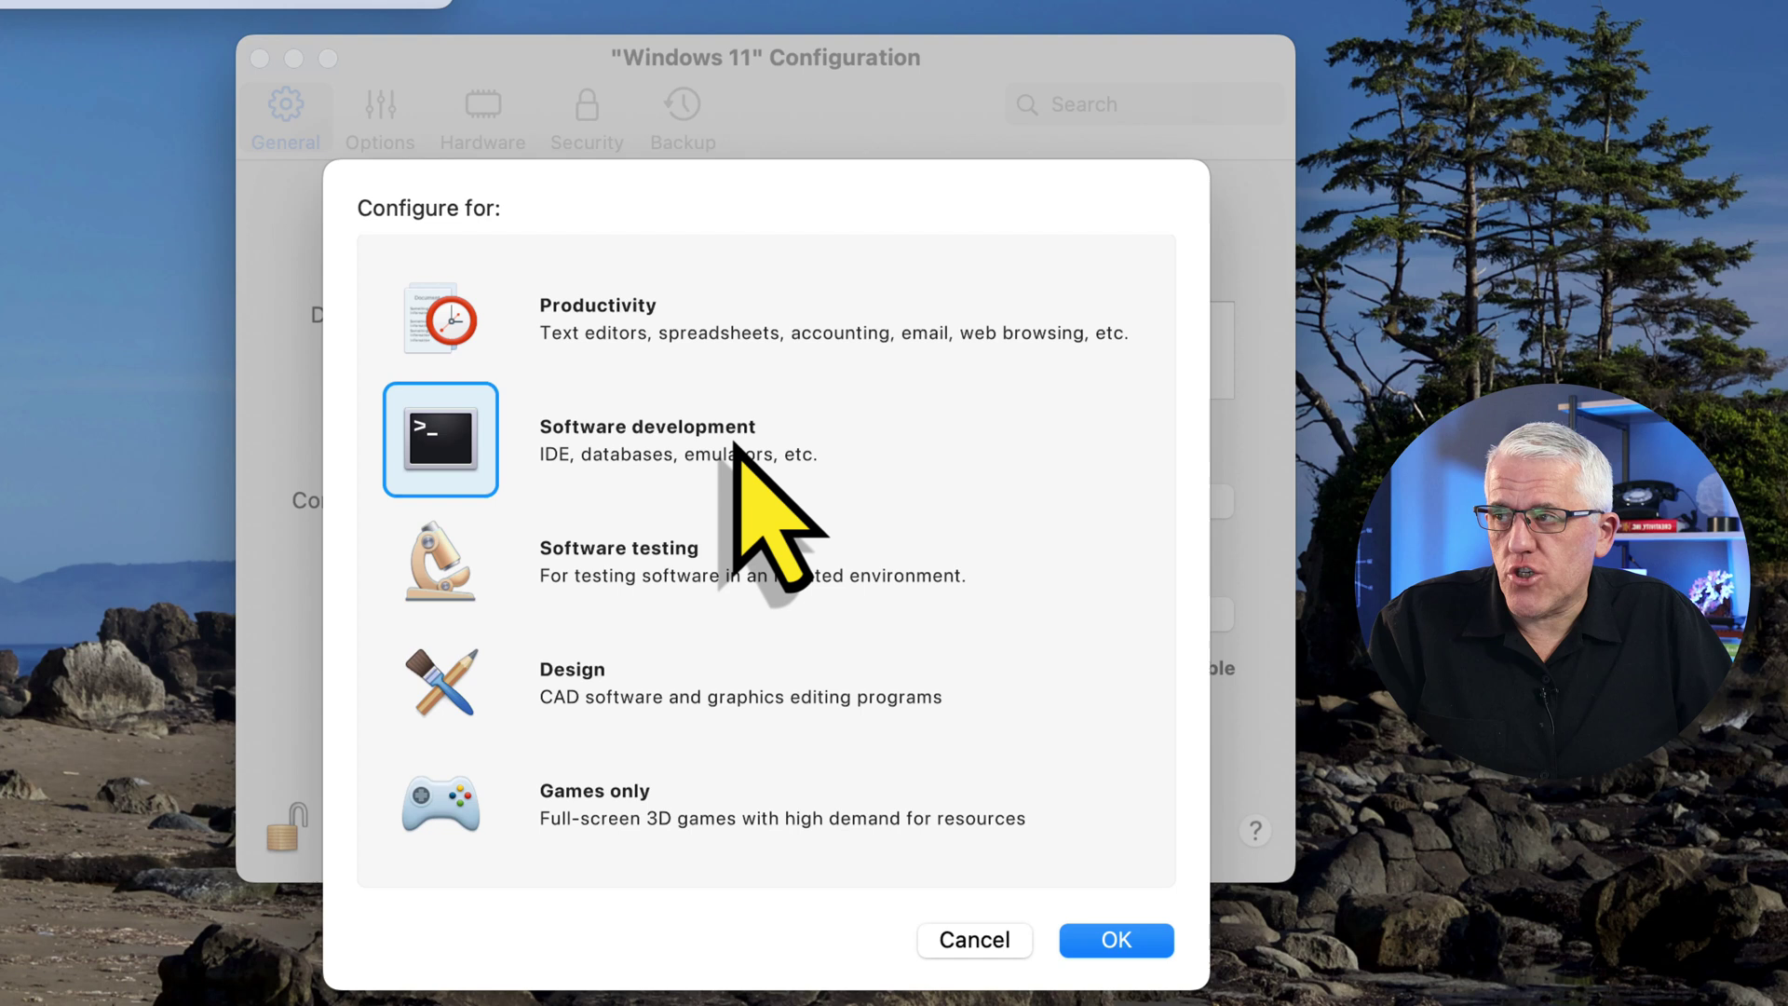
pyautogui.click(776, 559)
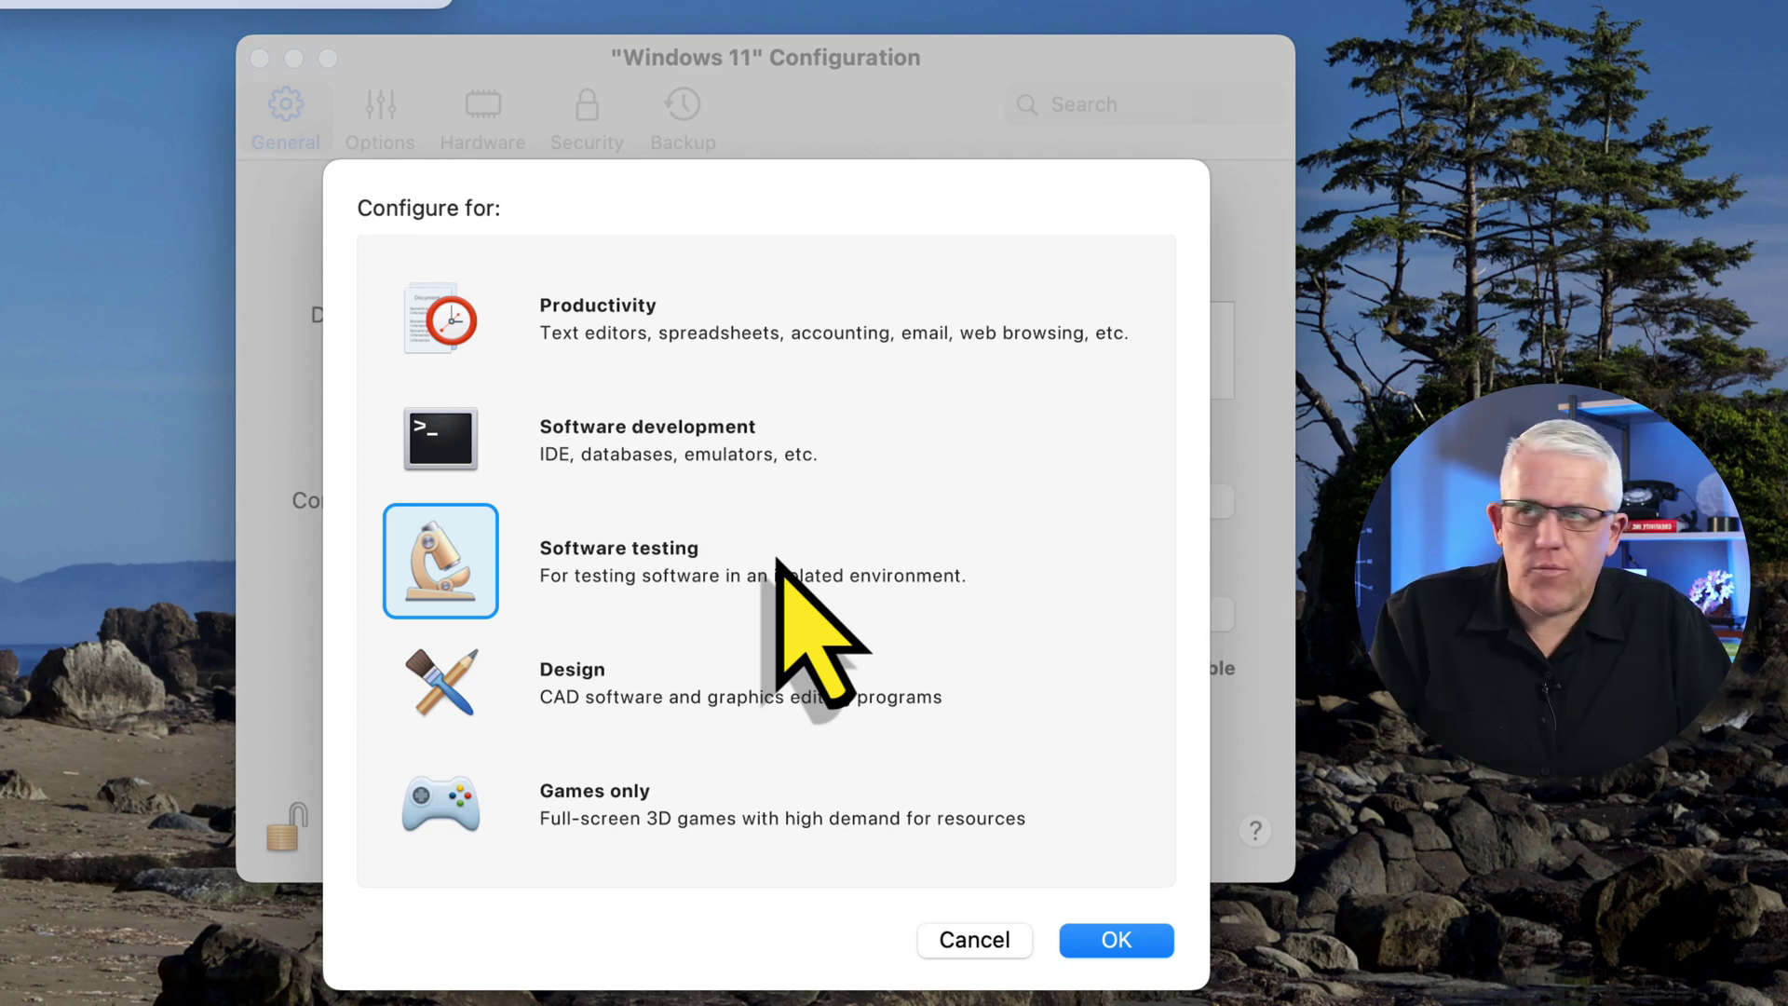
pyautogui.click(742, 689)
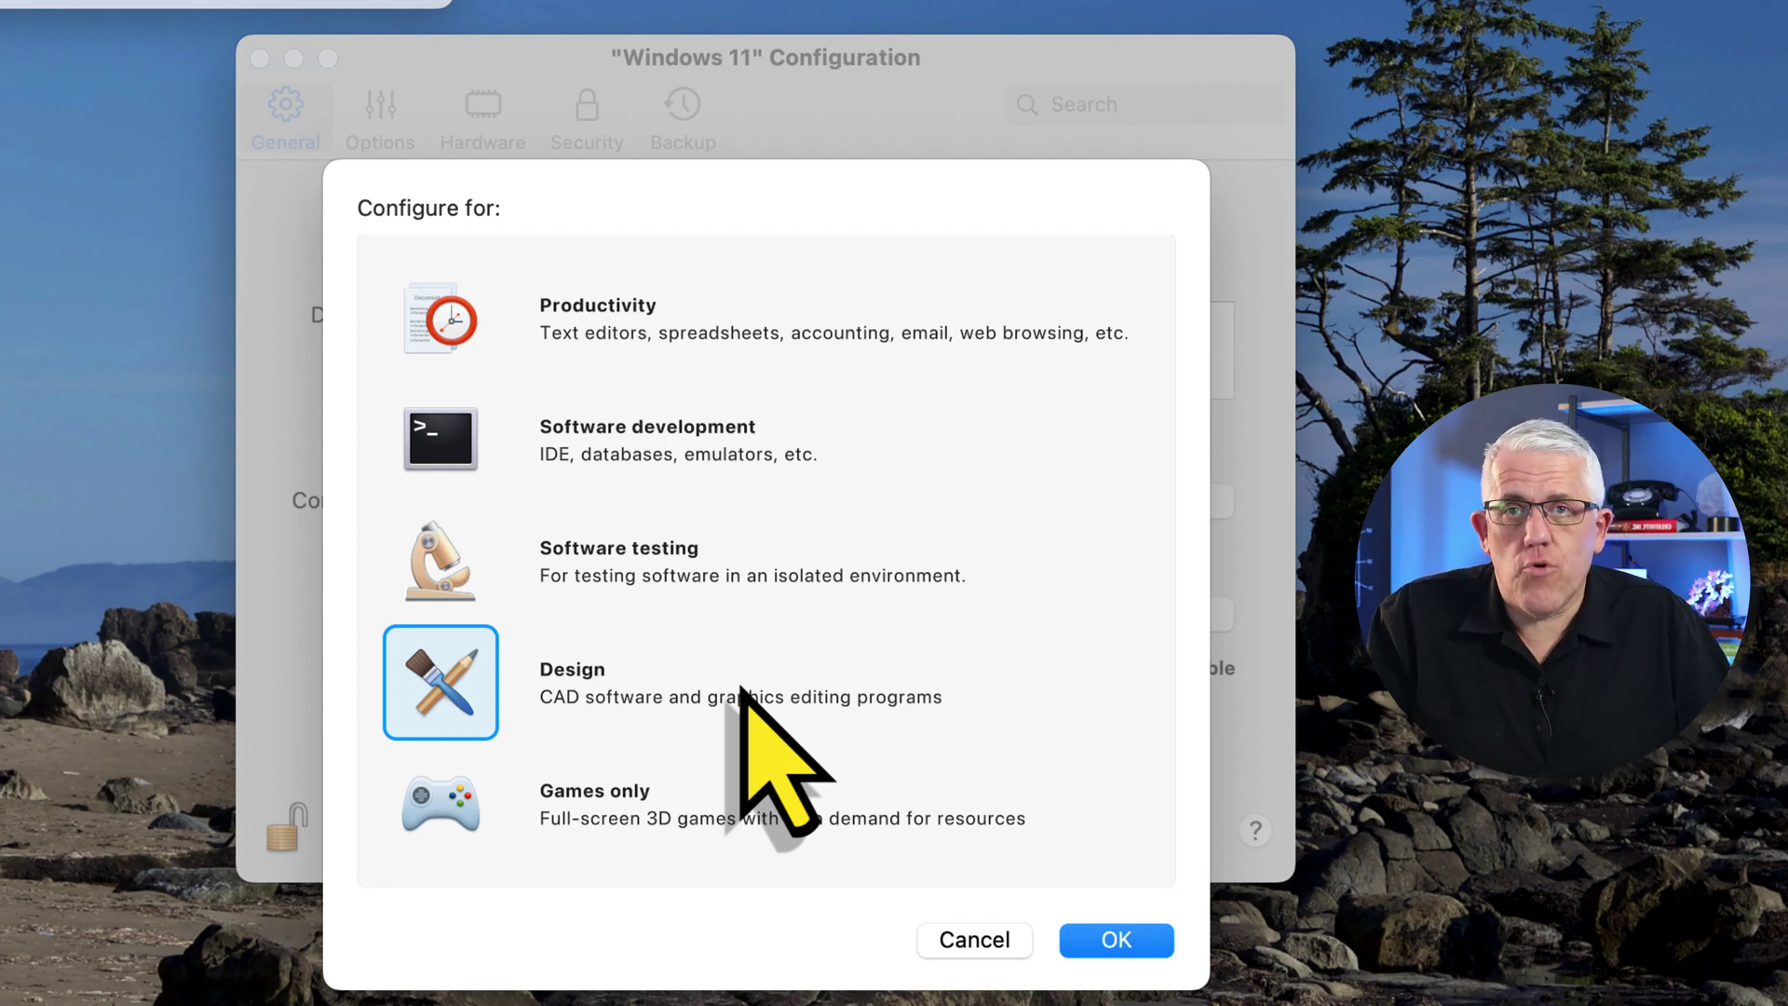
pyautogui.click(752, 808)
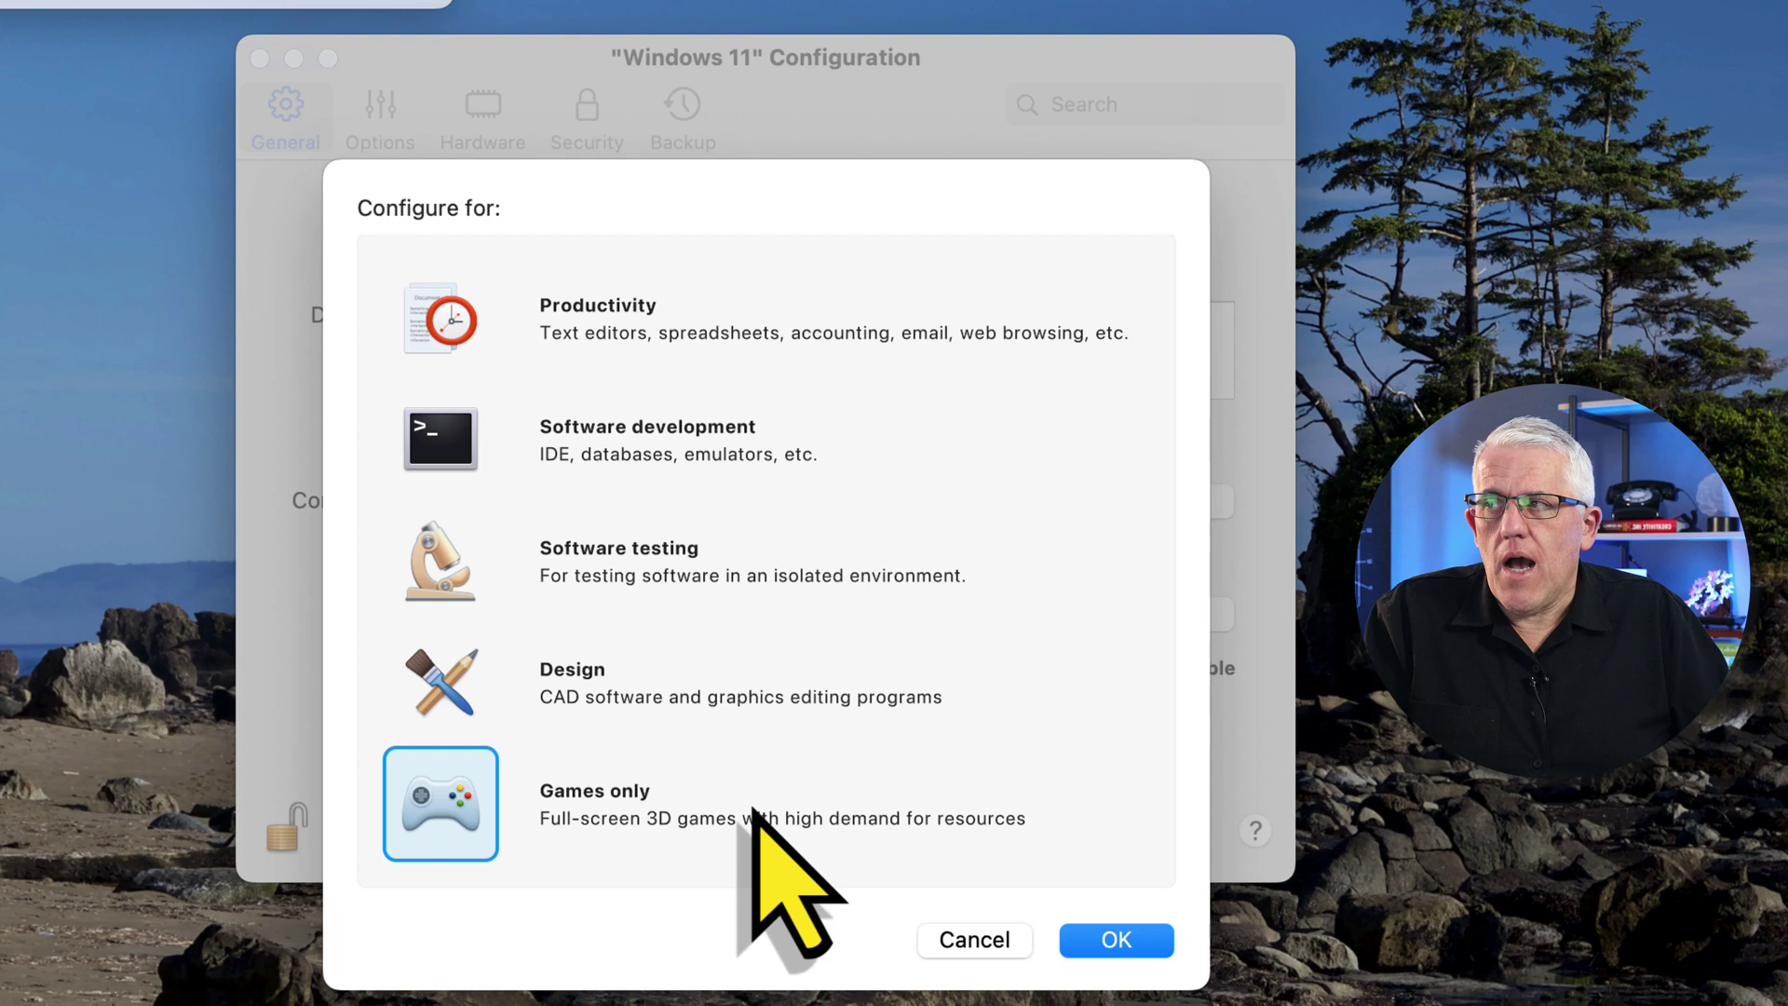
pyautogui.click(615, 307)
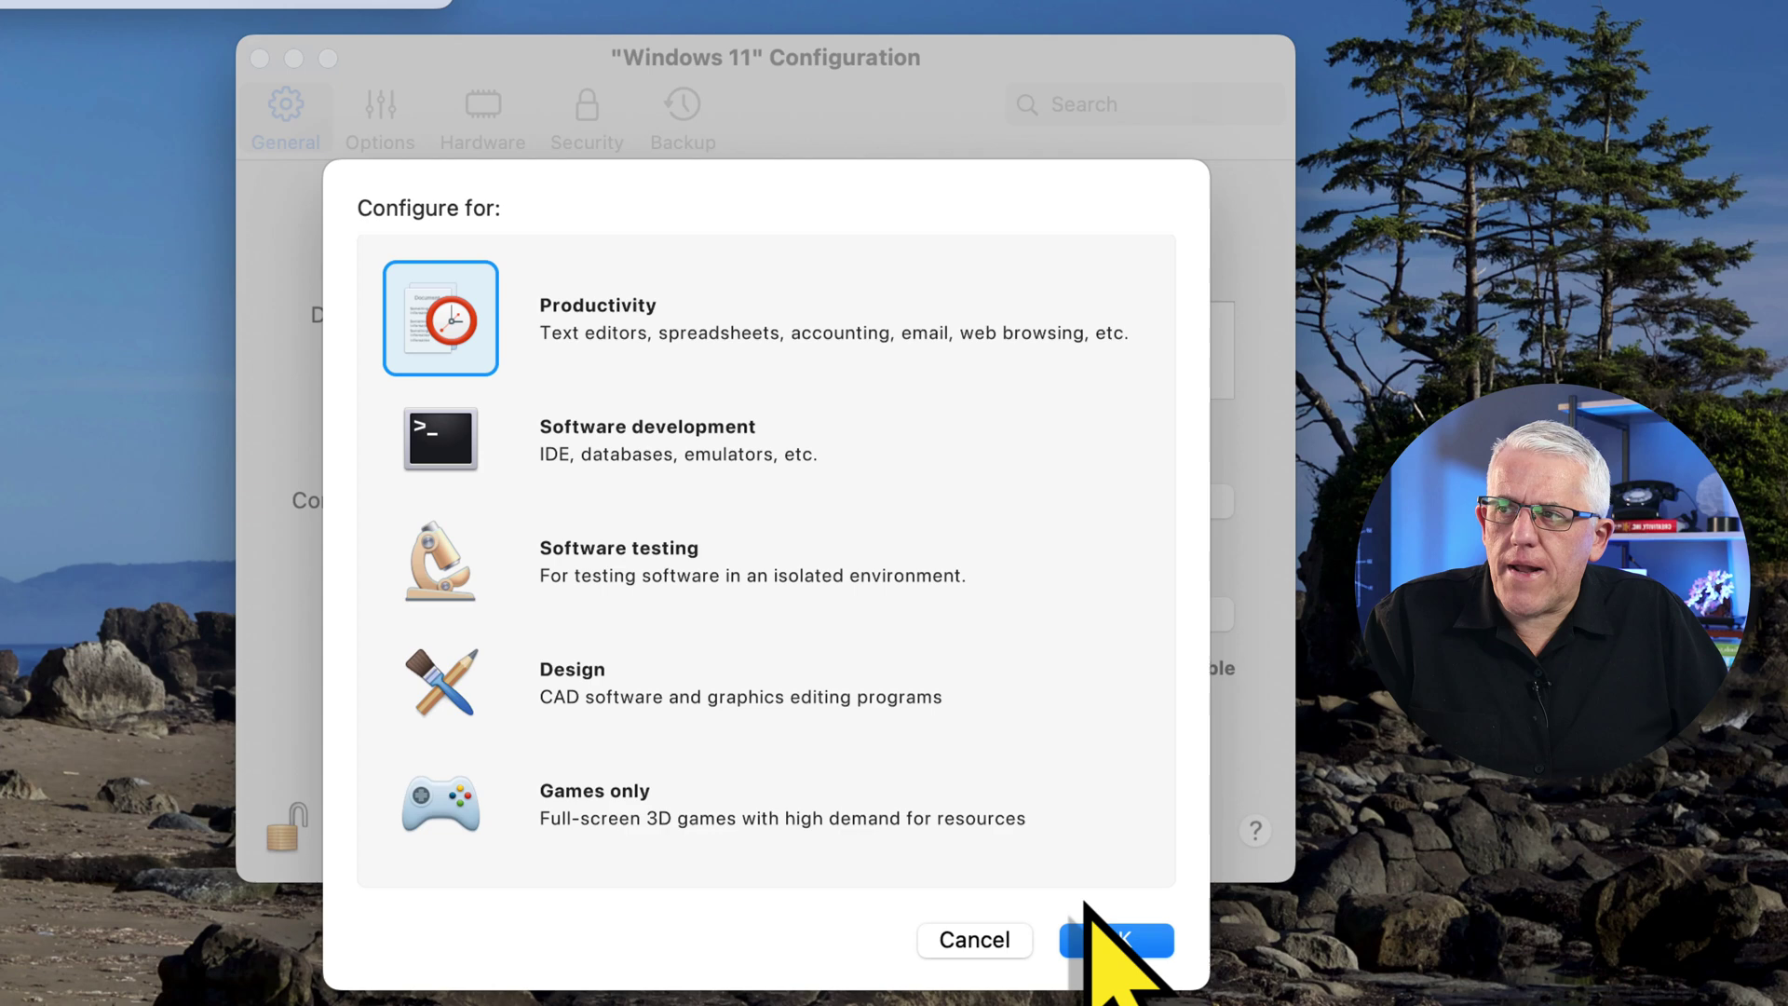
pyautogui.click(1122, 943)
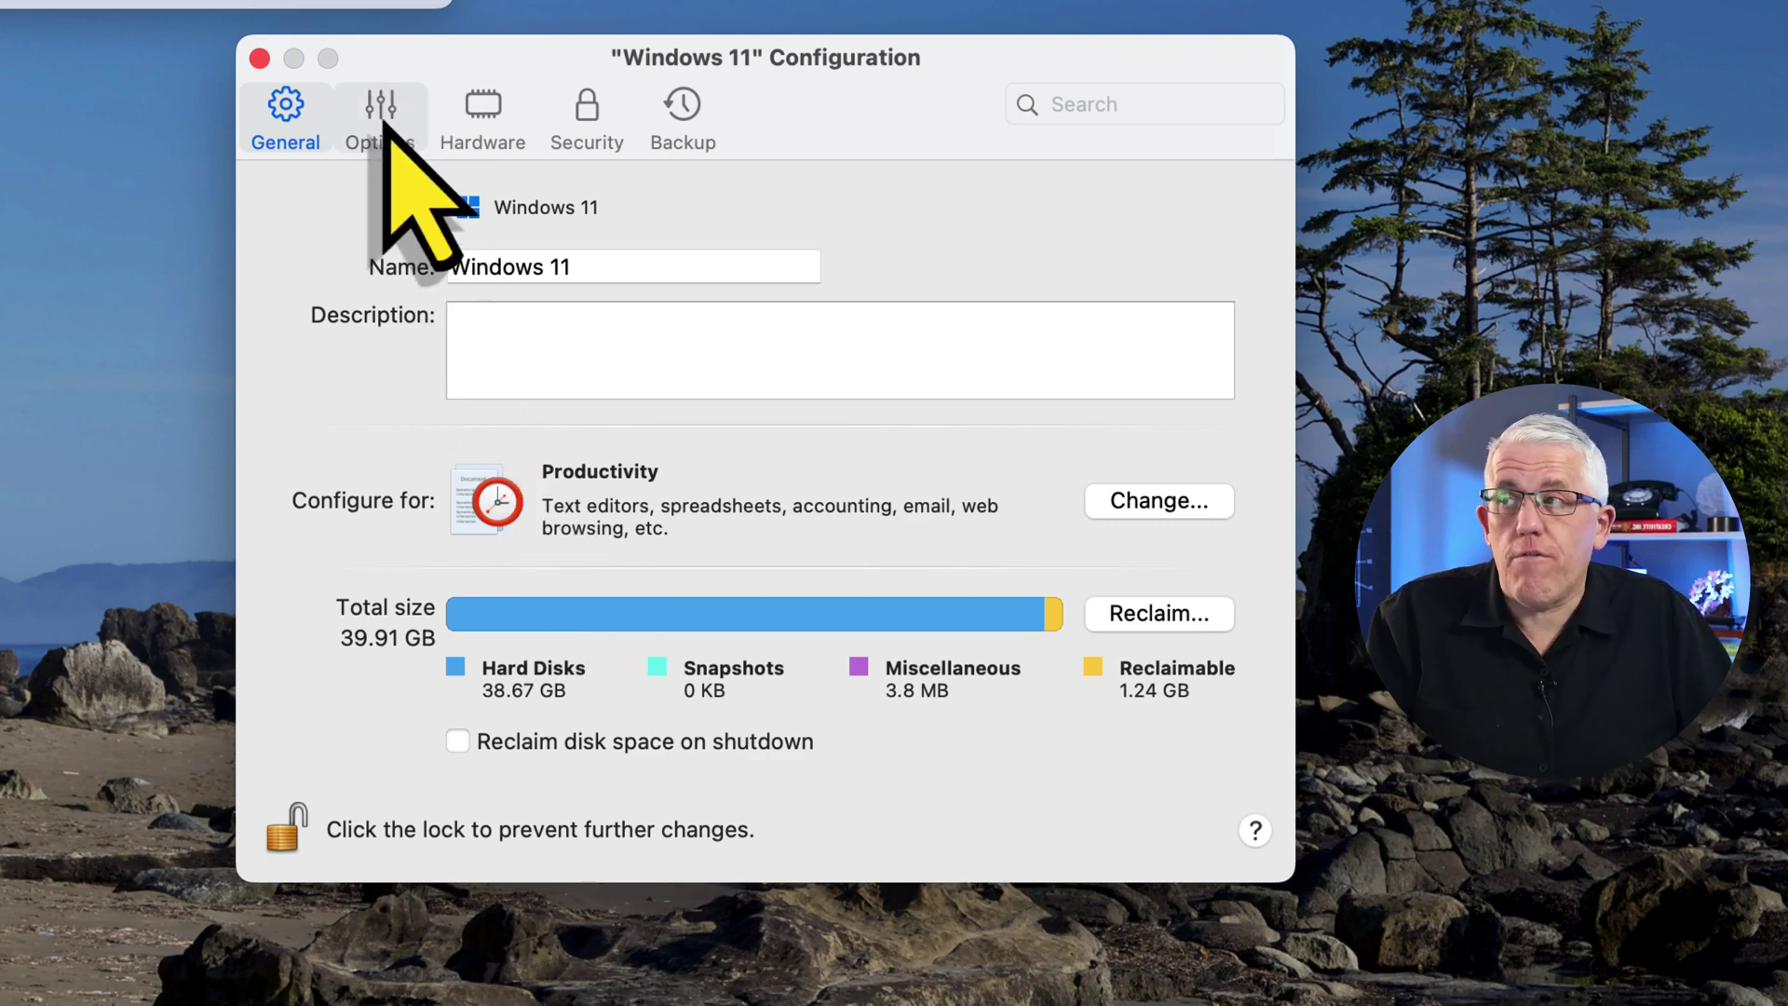
# Review the Optimization and Sharing options, ending on Applications with two-way Windows/Mac app sharing.
pyautogui.click(382, 125)
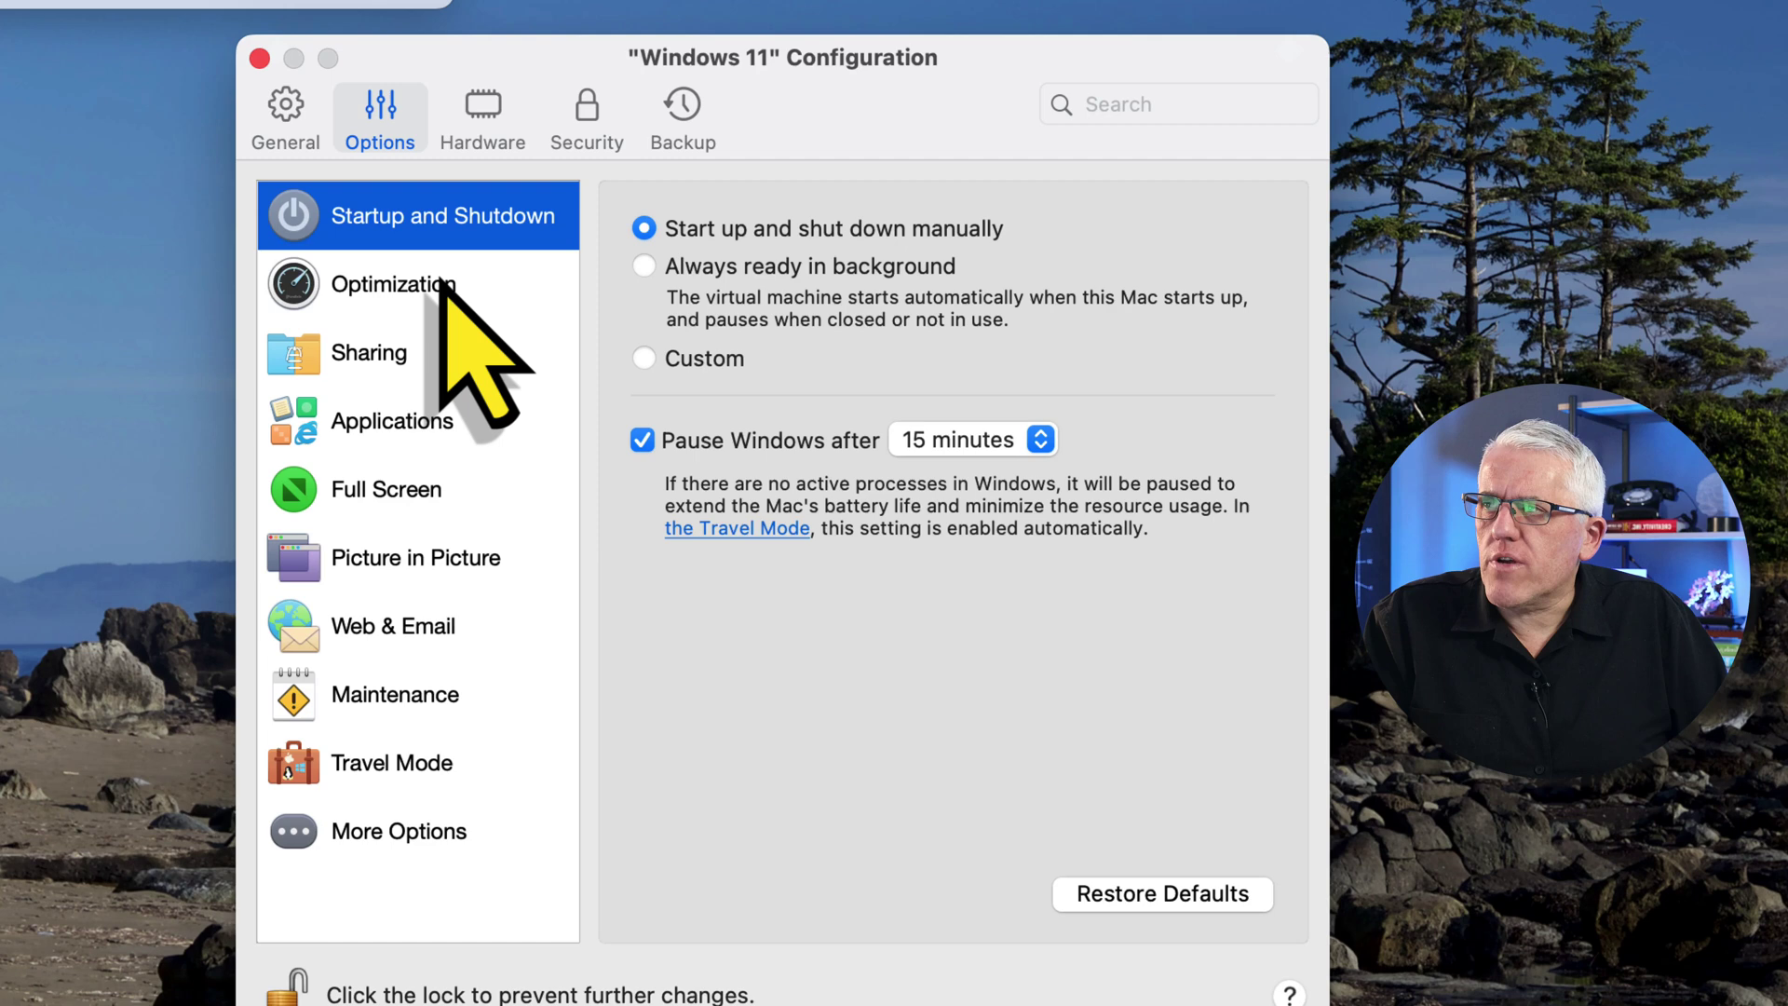
pyautogui.click(420, 302)
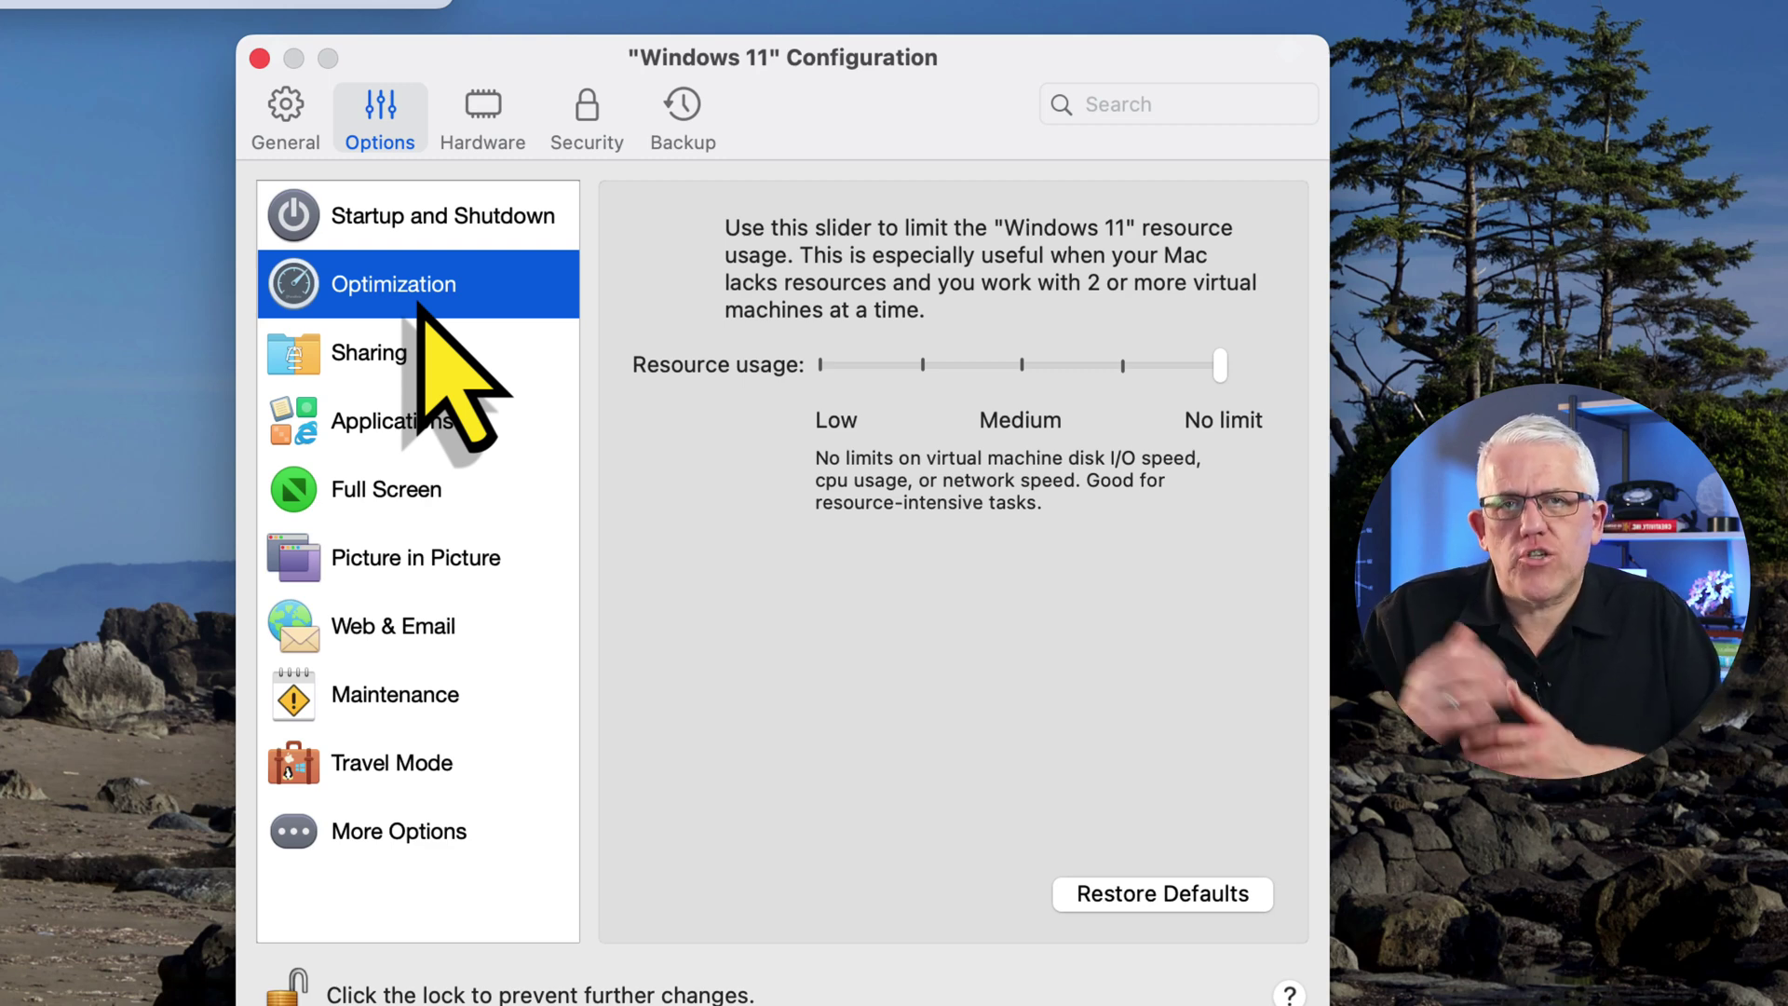
pyautogui.click(424, 359)
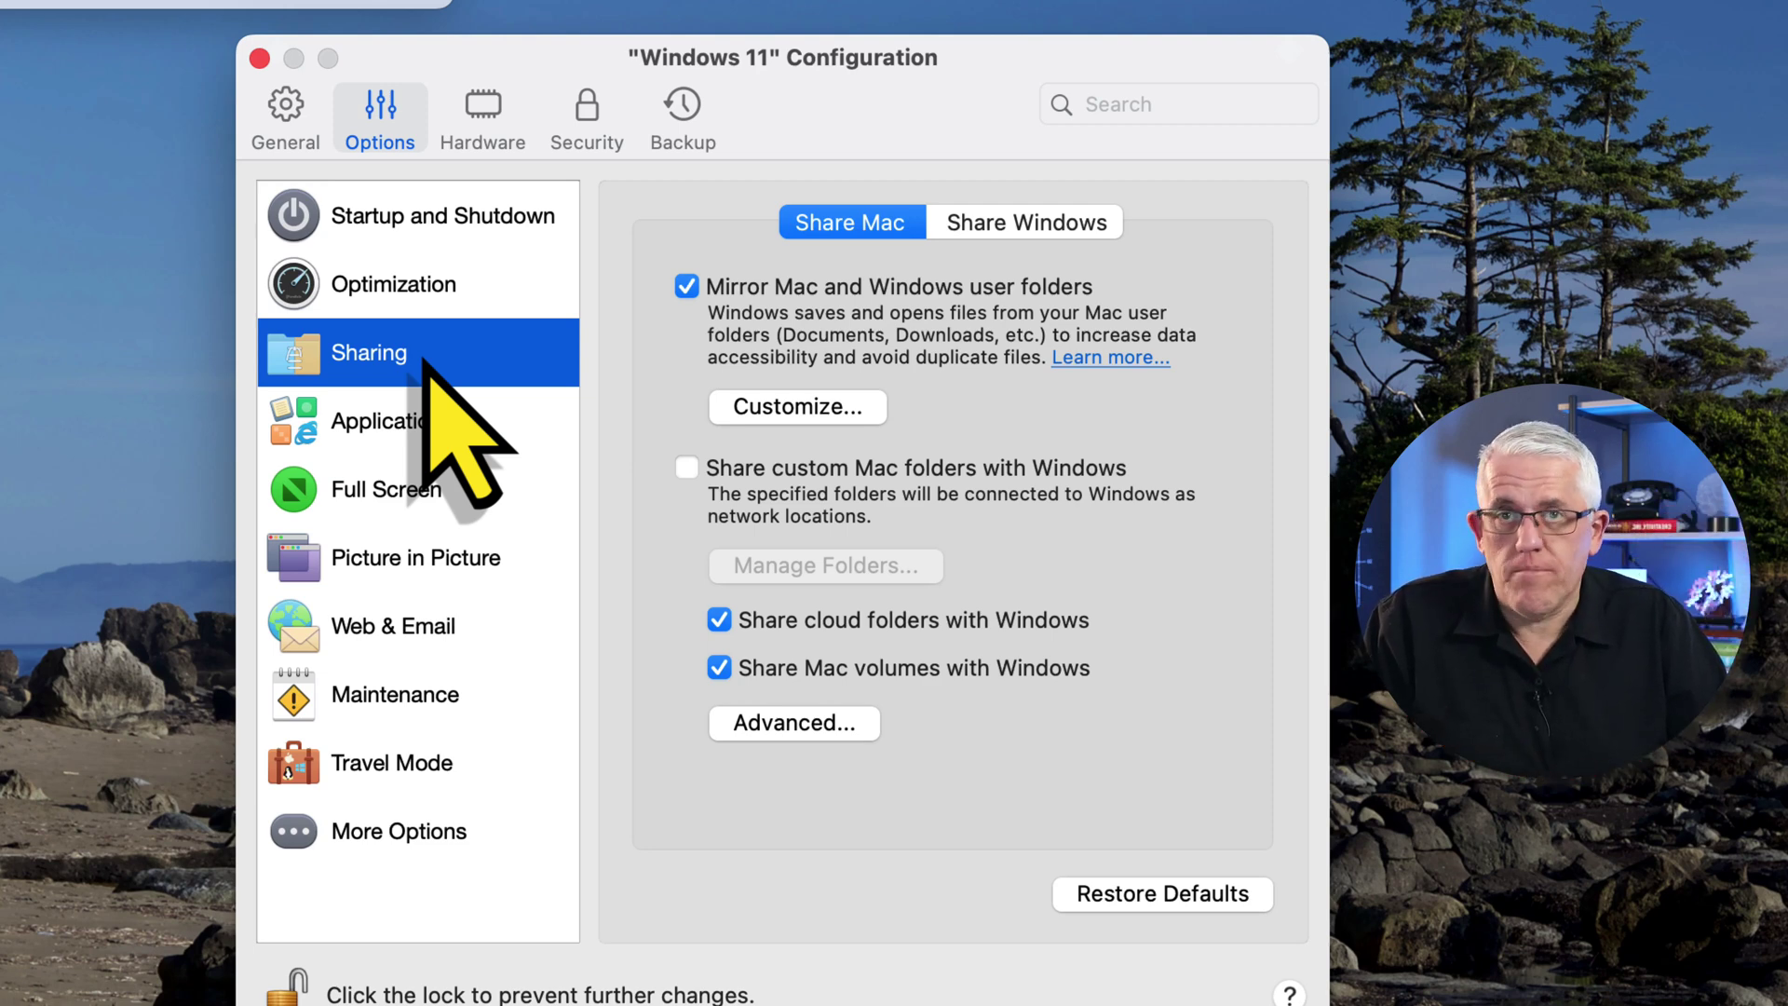
pyautogui.click(391, 426)
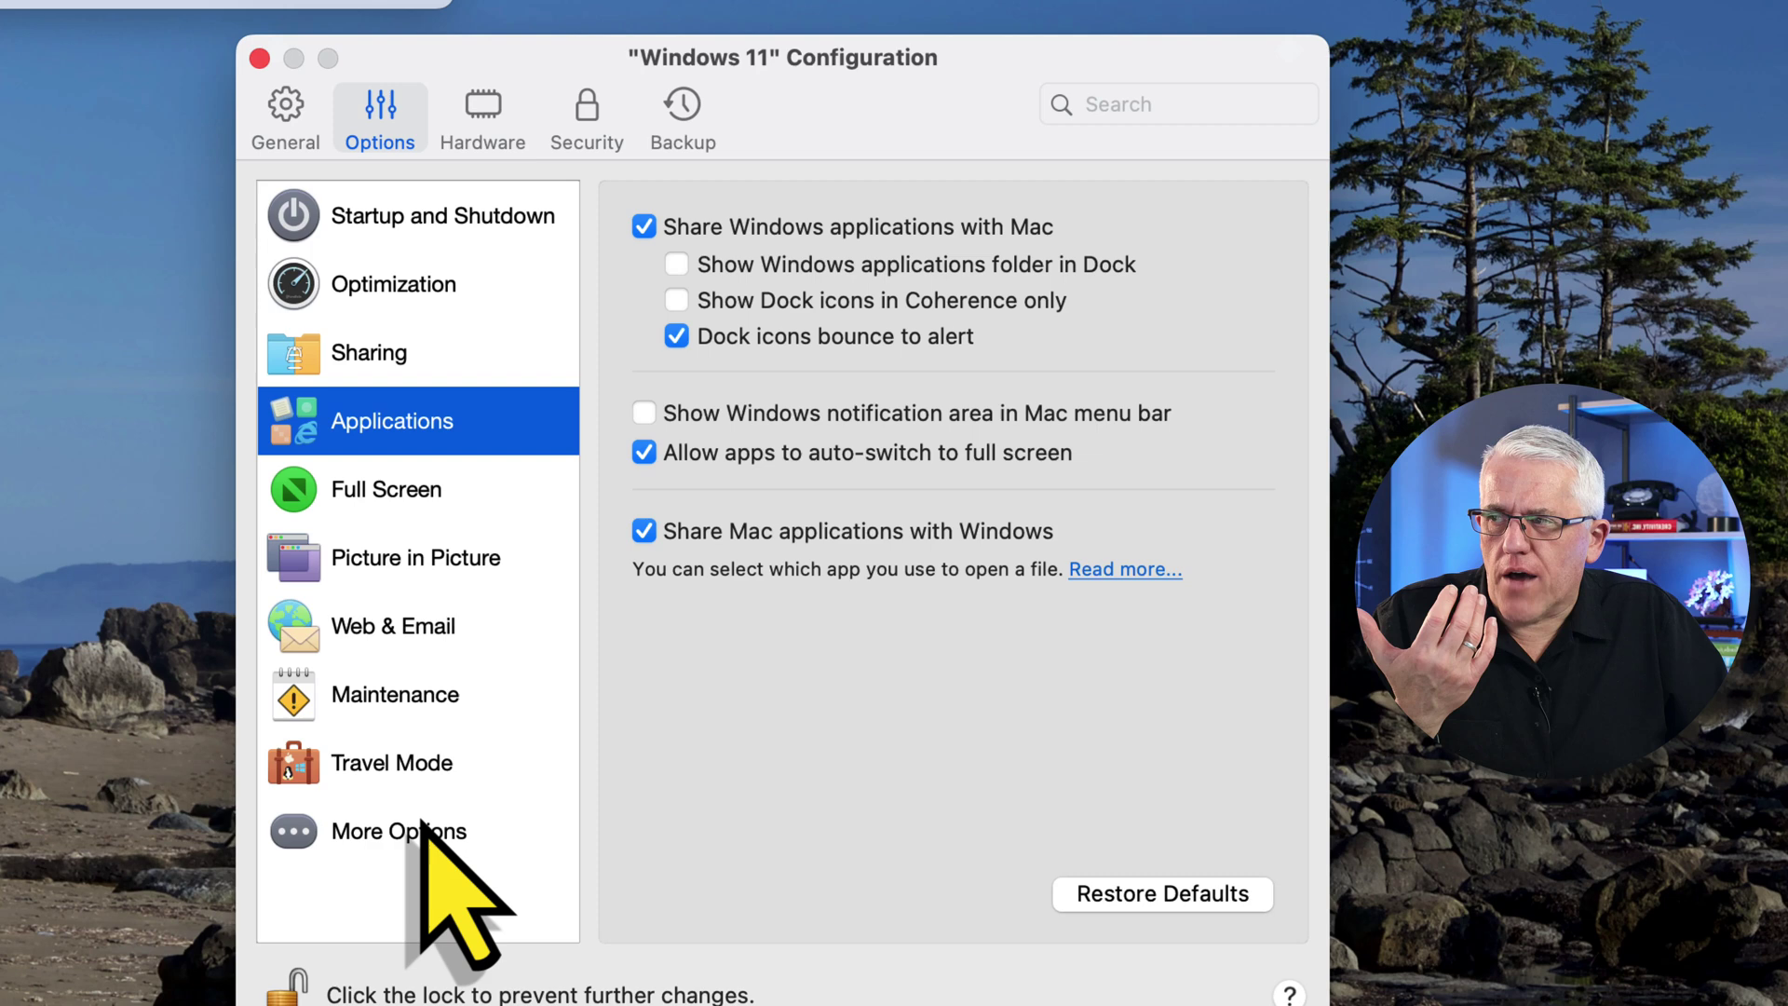
# Show the Hardware boot order (Hard Disk, CD/DVD, External device) without adding boot flags.
pyautogui.click(480, 121)
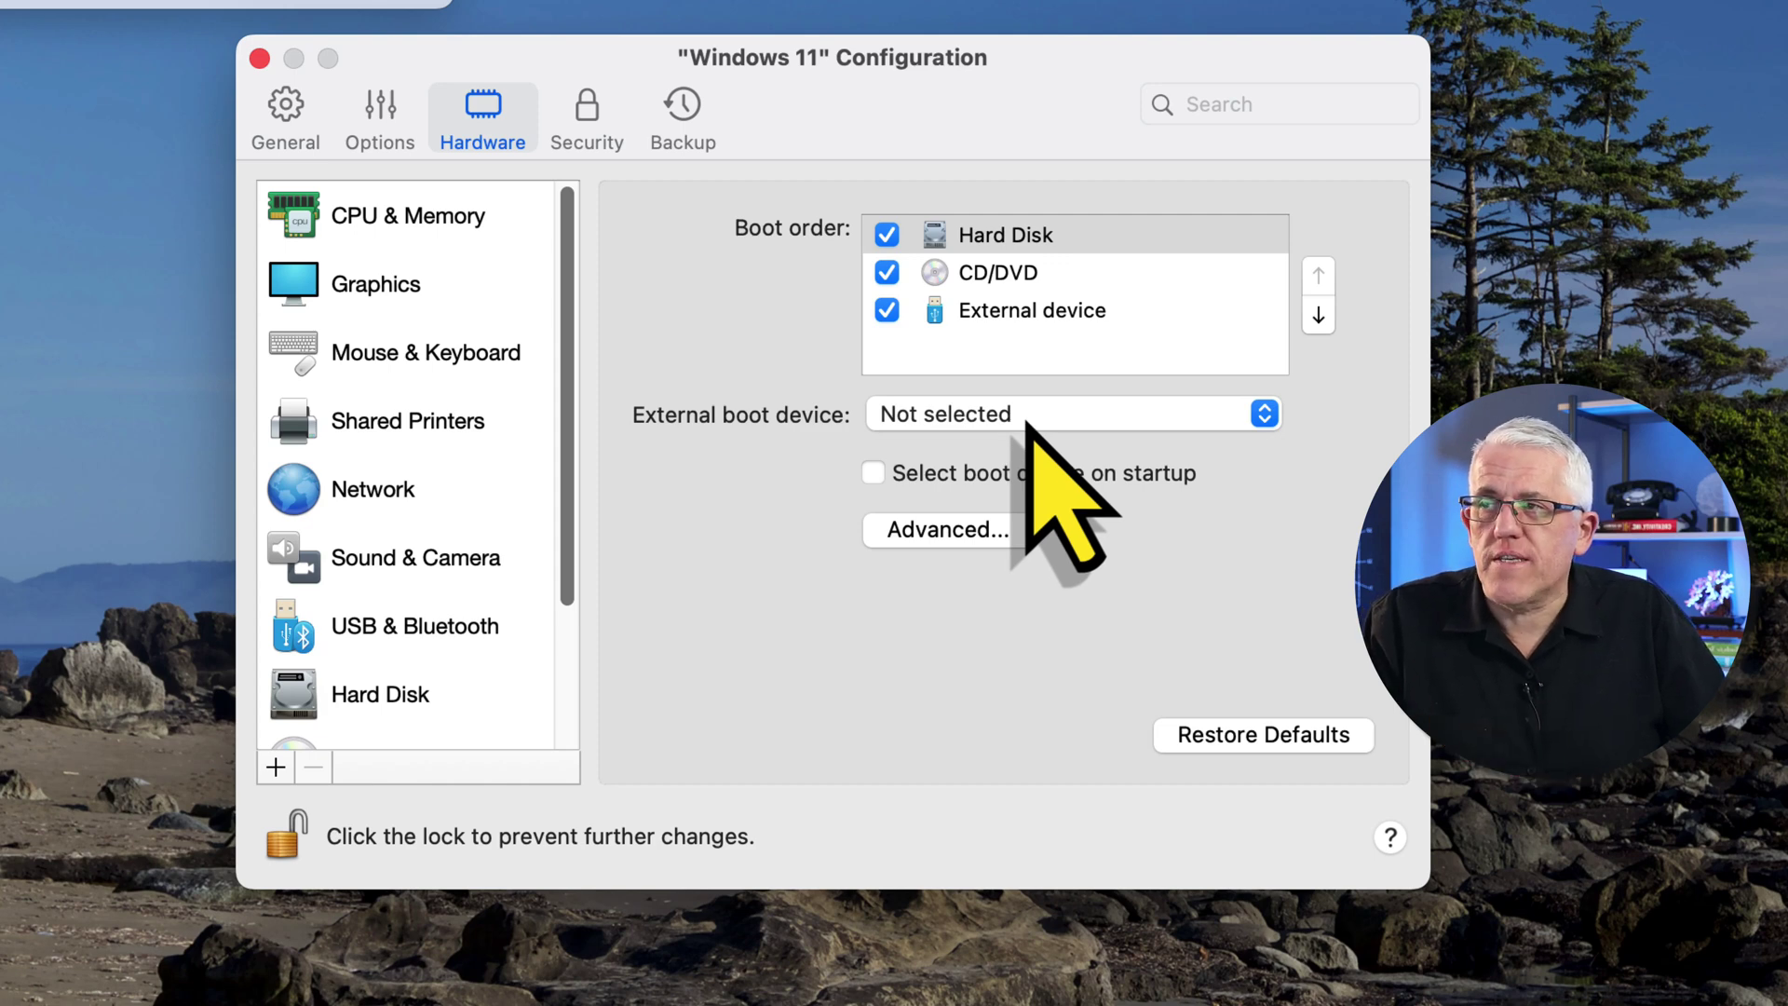
pyautogui.click(980, 534)
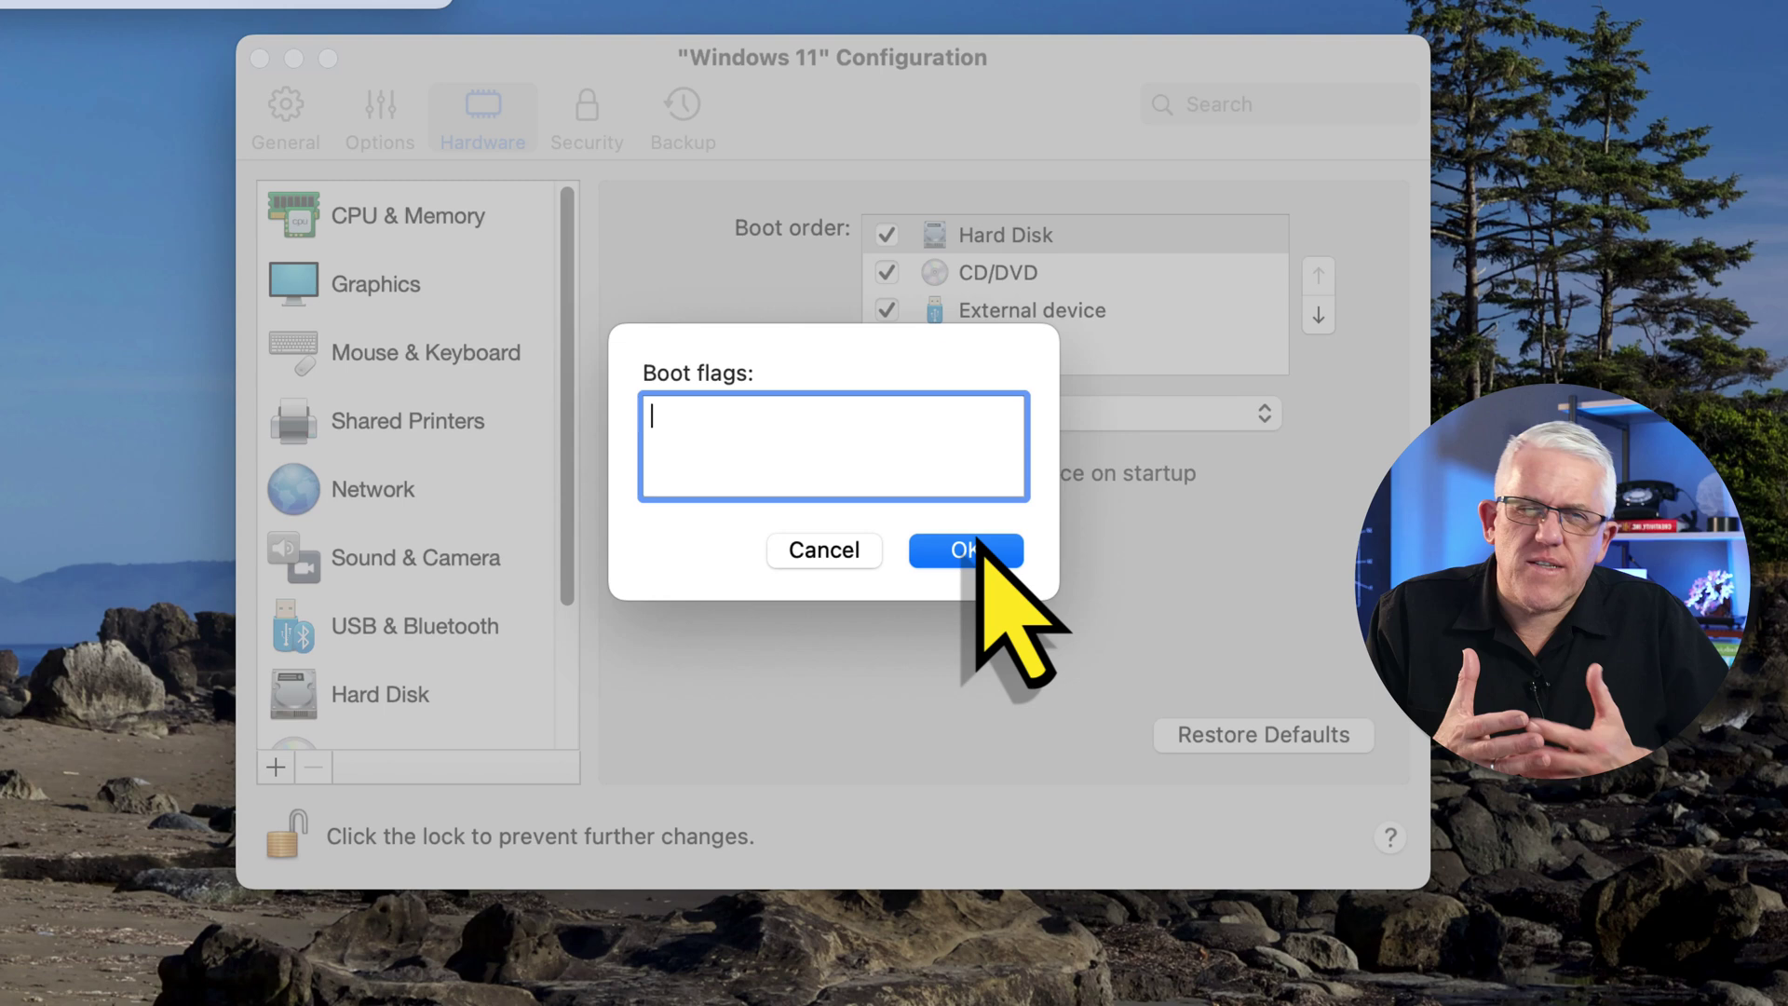
pyautogui.click(840, 549)
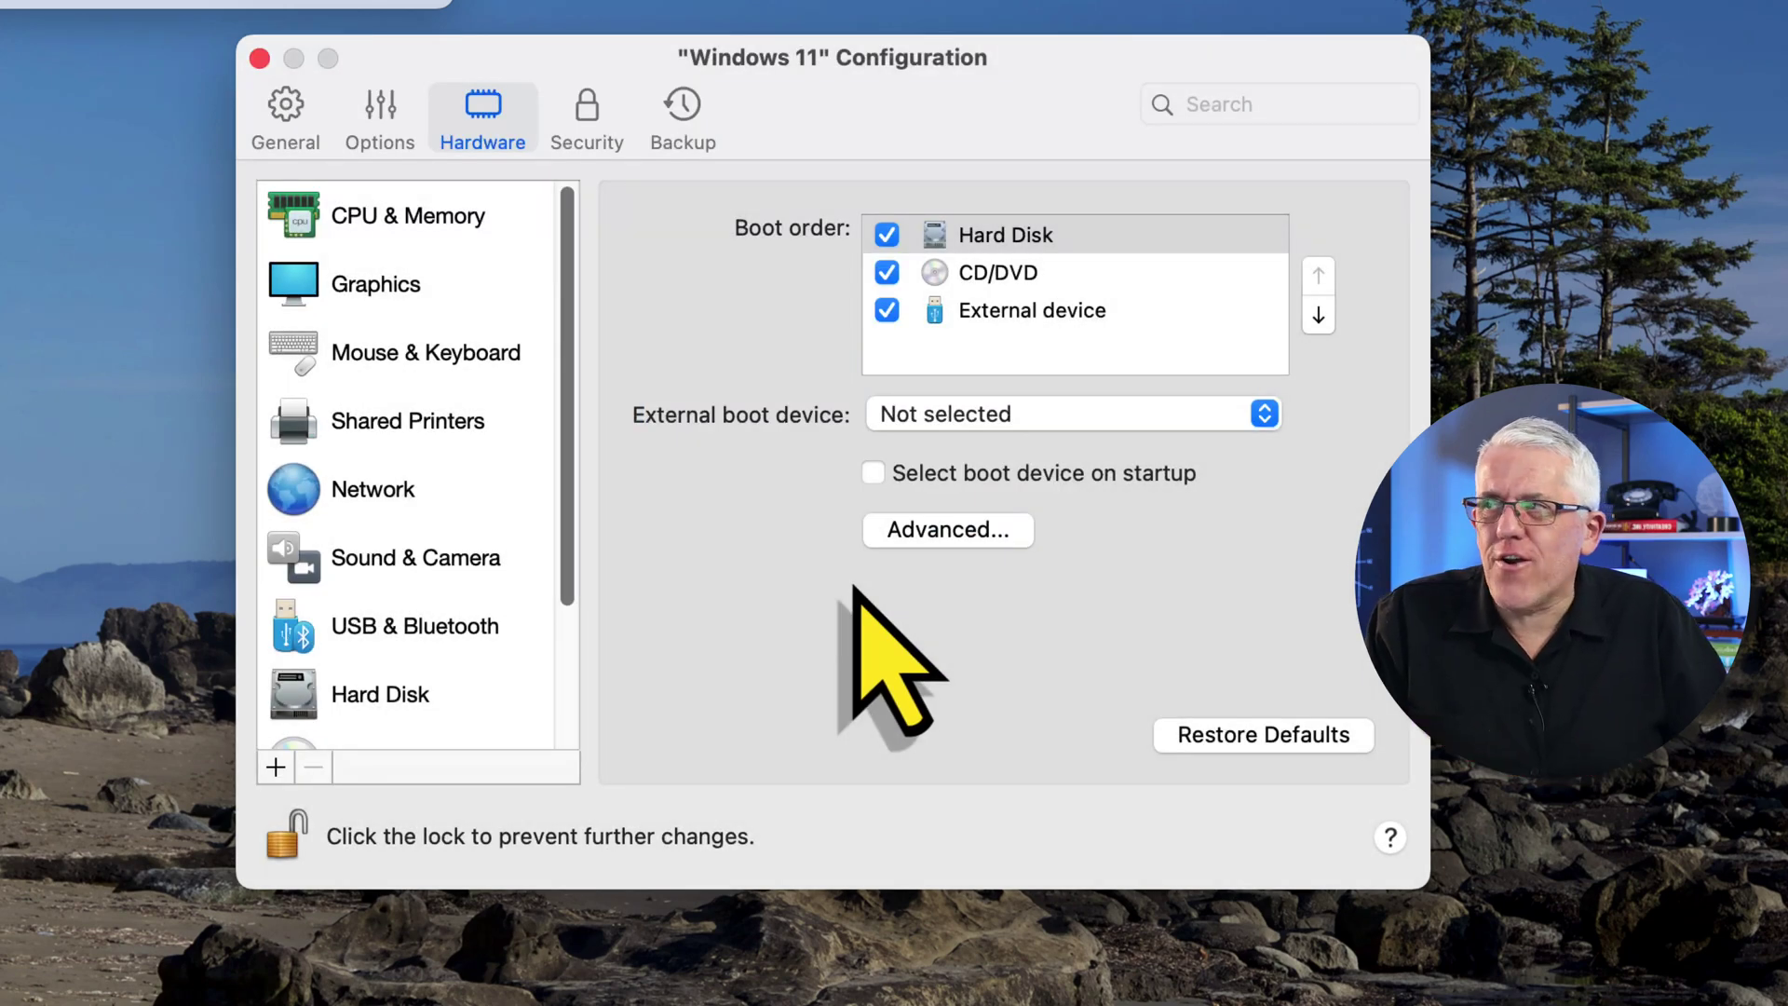
# Check the manual processor and memory choices, then keep CPU & Memory on Automatic (4 CPUs, 6 GB).
pyautogui.click(428, 214)
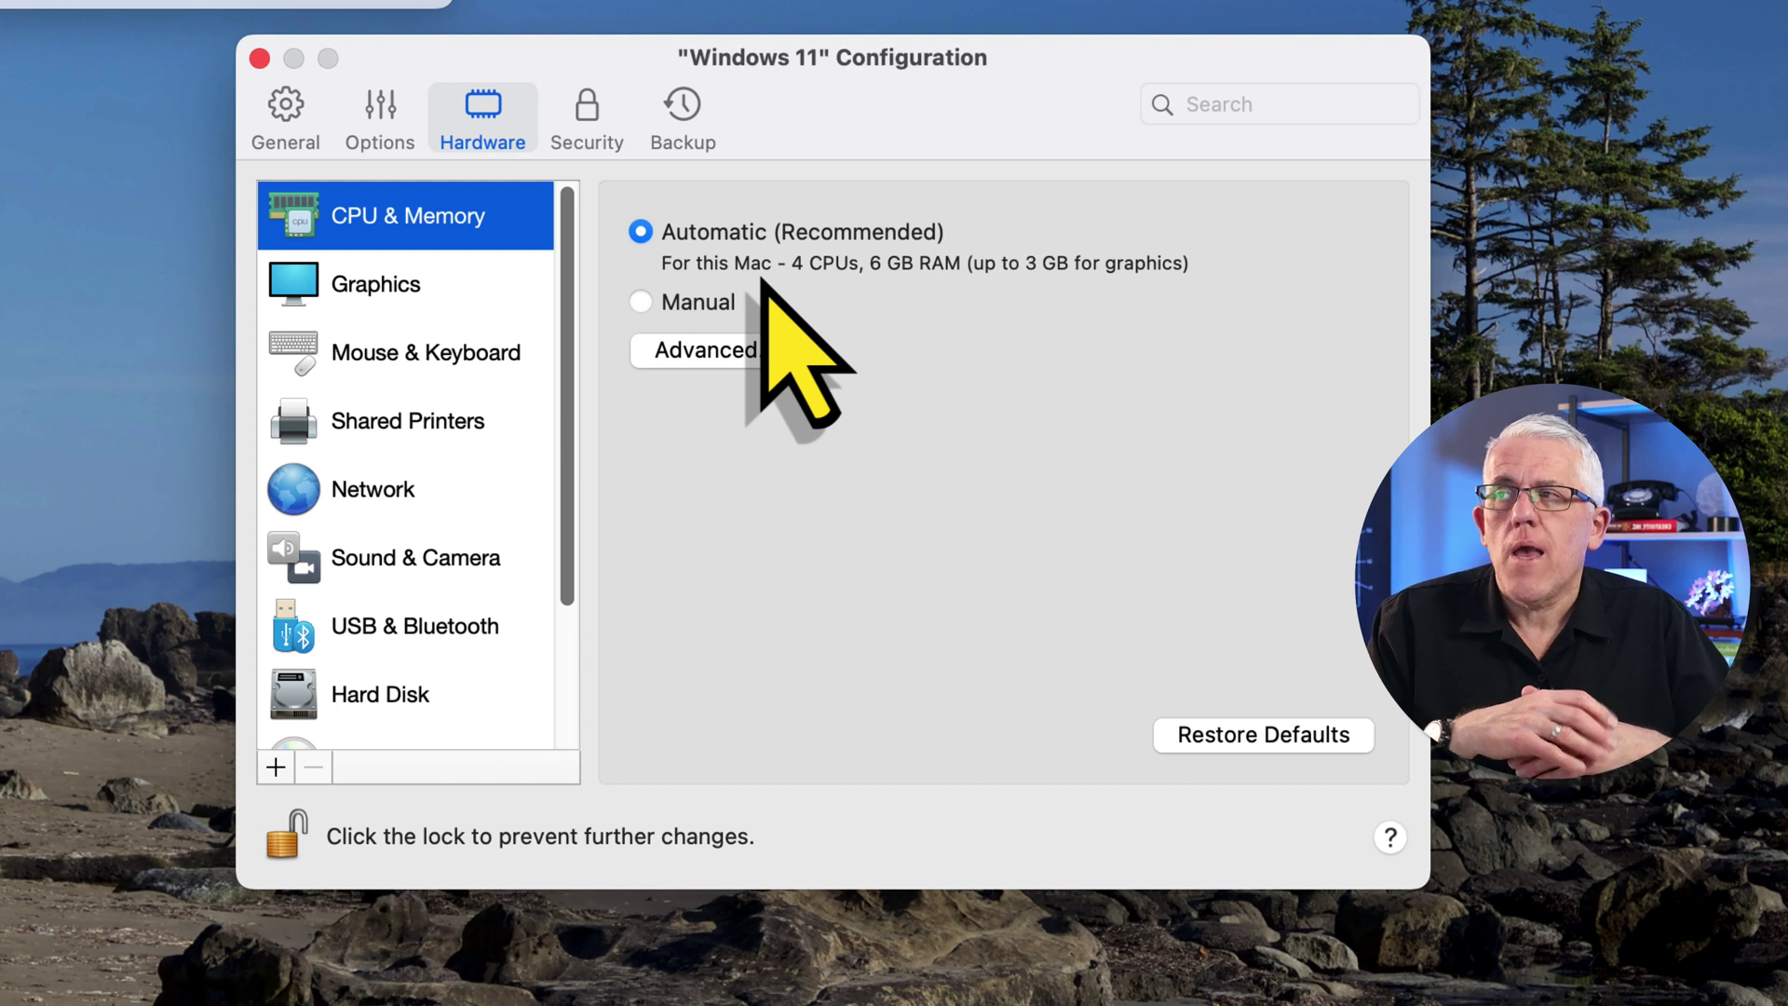
pyautogui.click(649, 309)
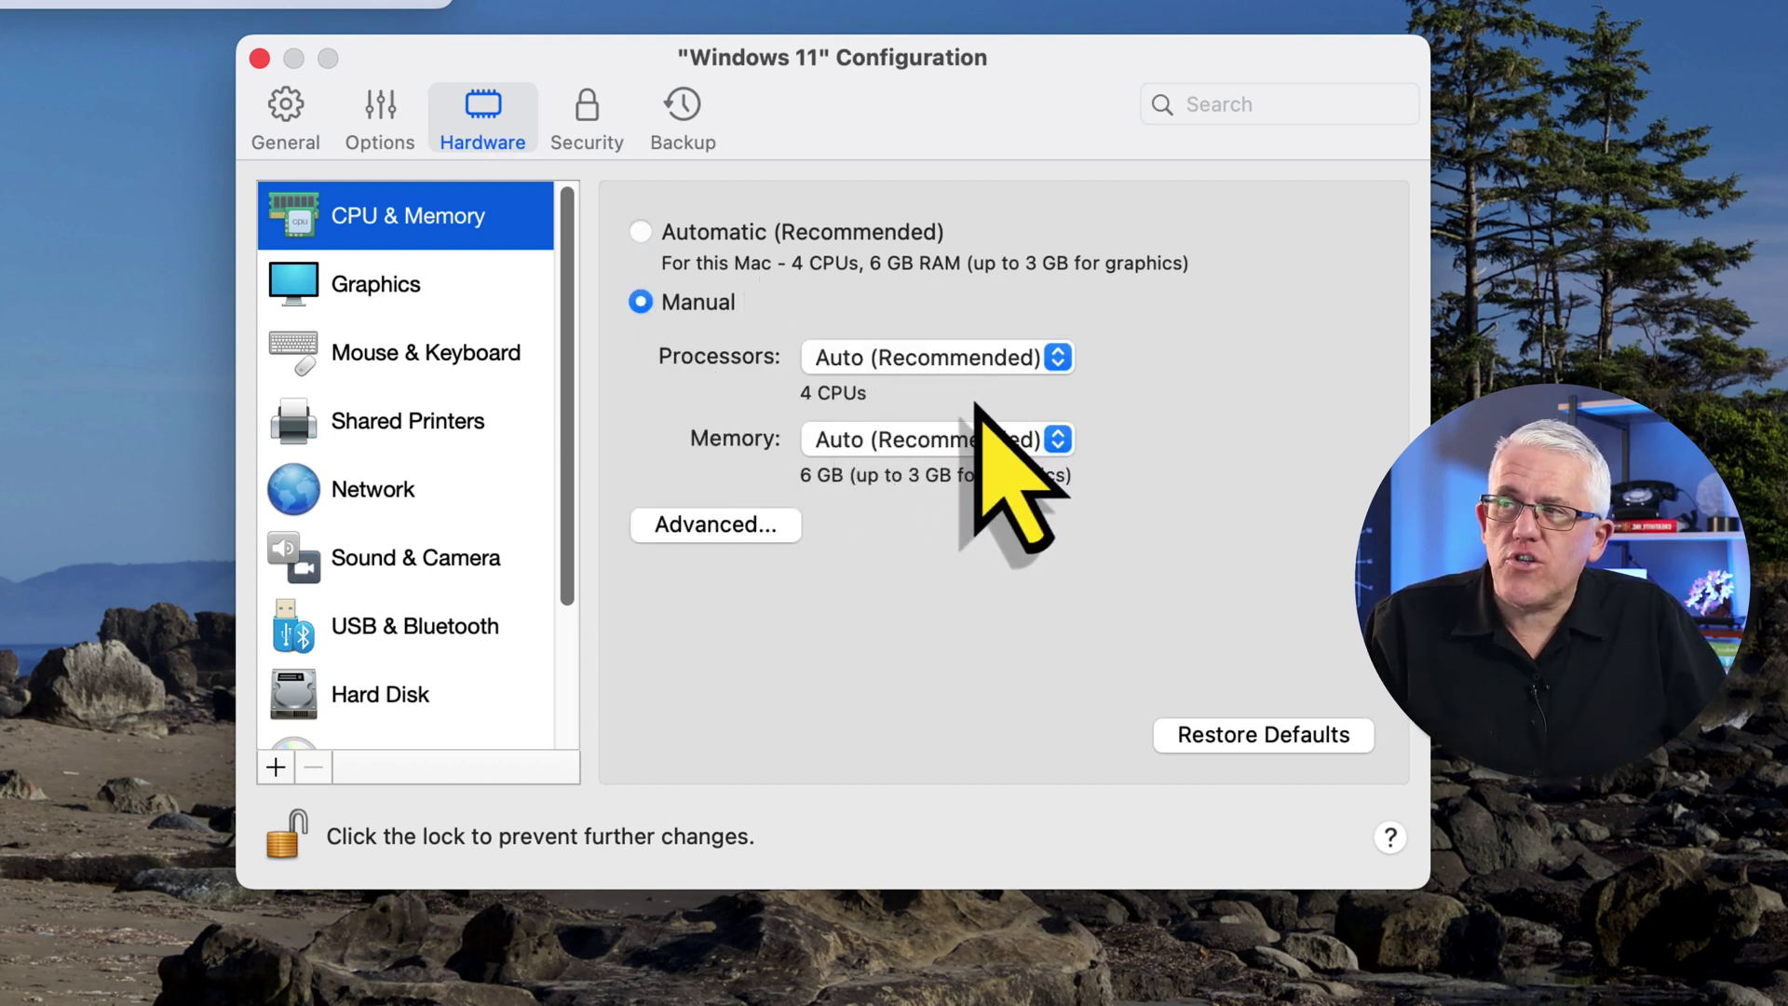
pyautogui.click(932, 368)
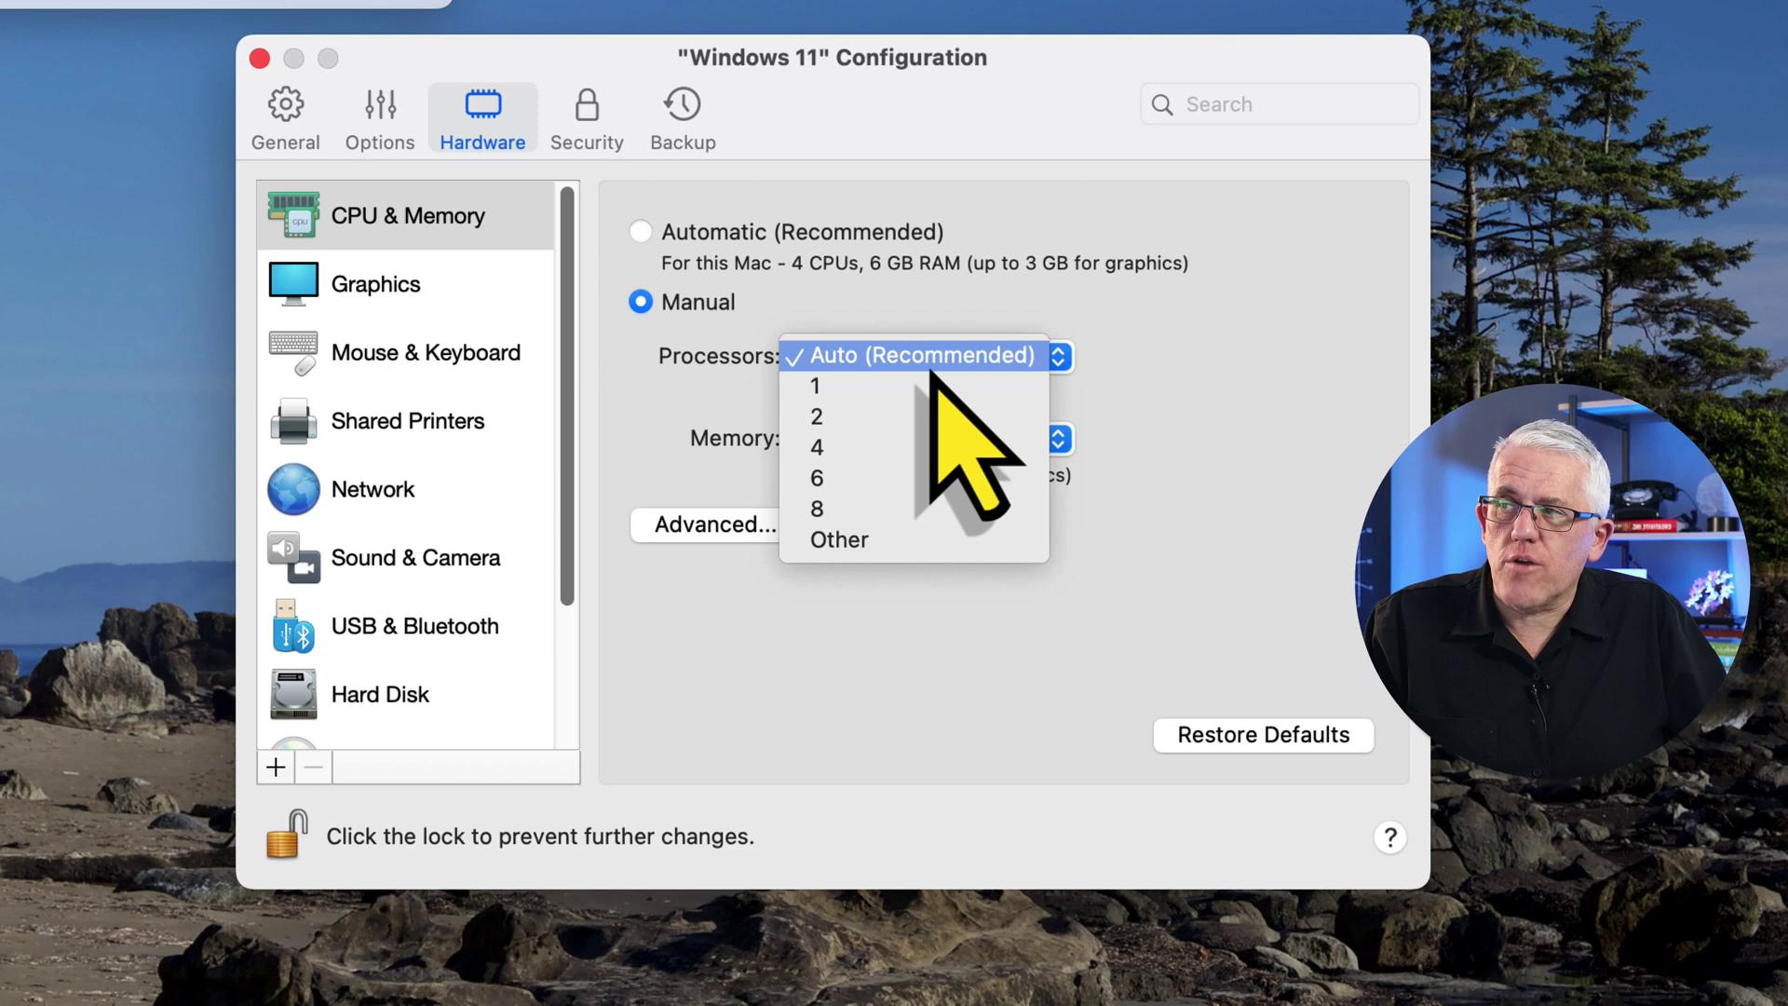
pyautogui.click(731, 386)
pyautogui.click(924, 439)
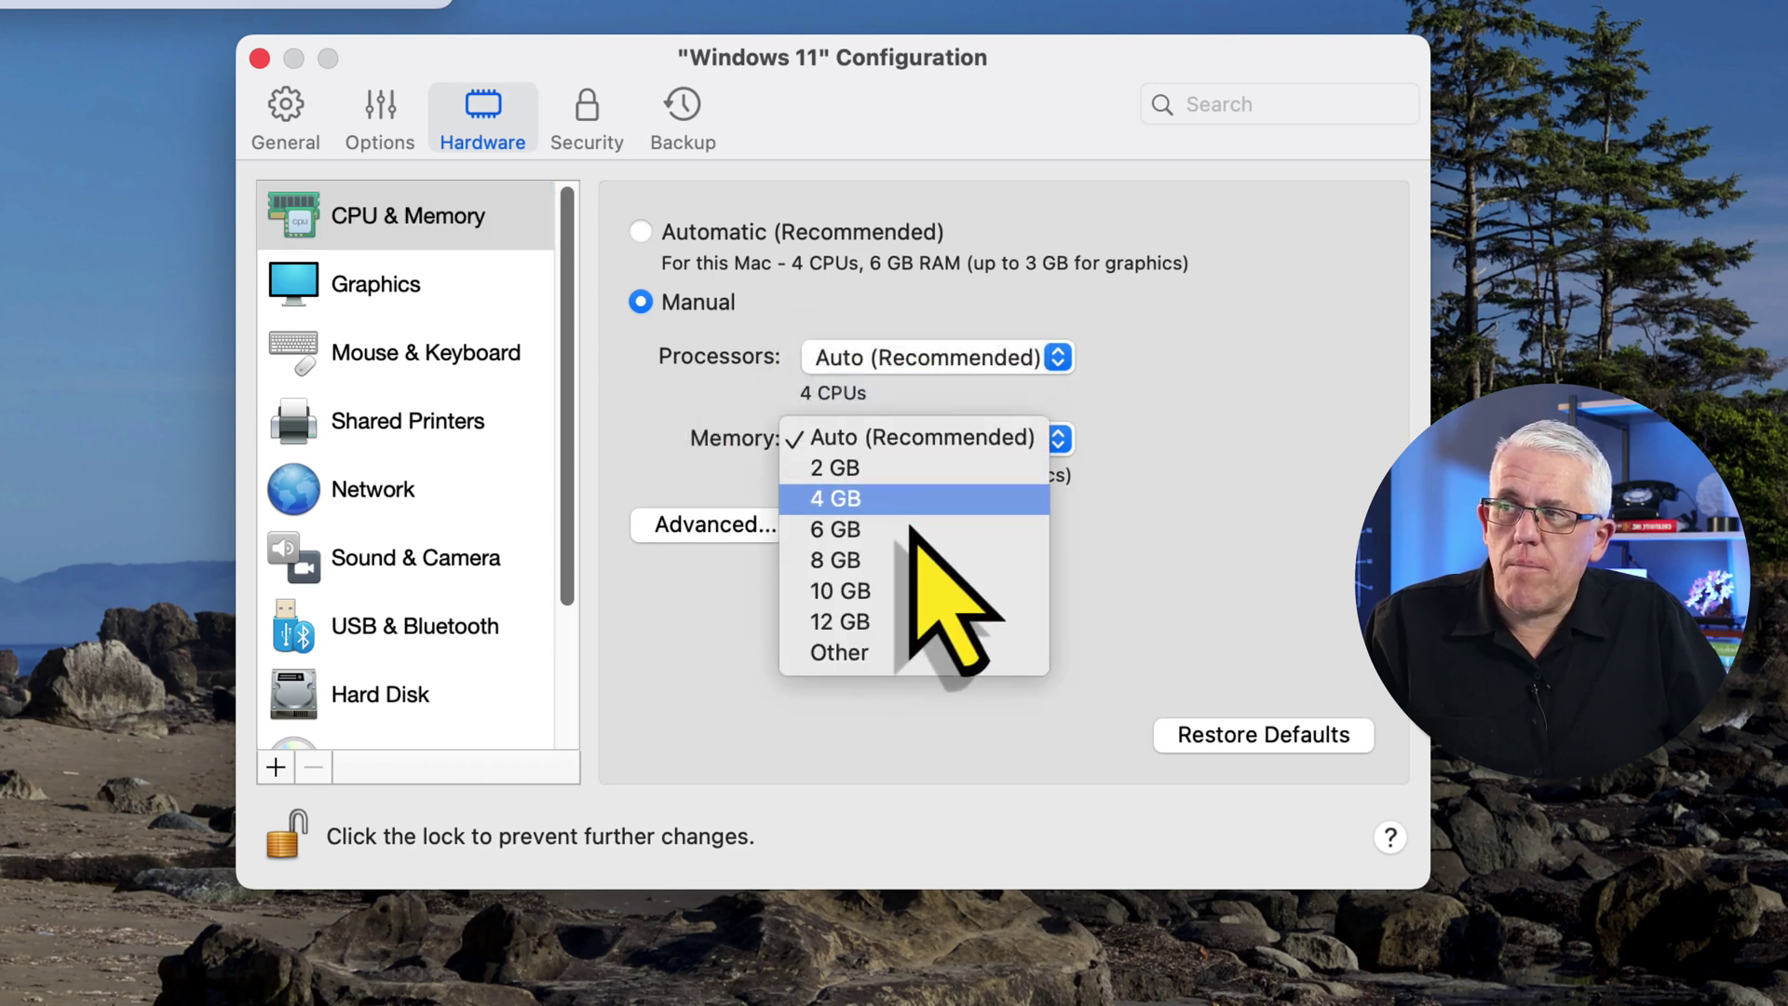
pyautogui.click(722, 411)
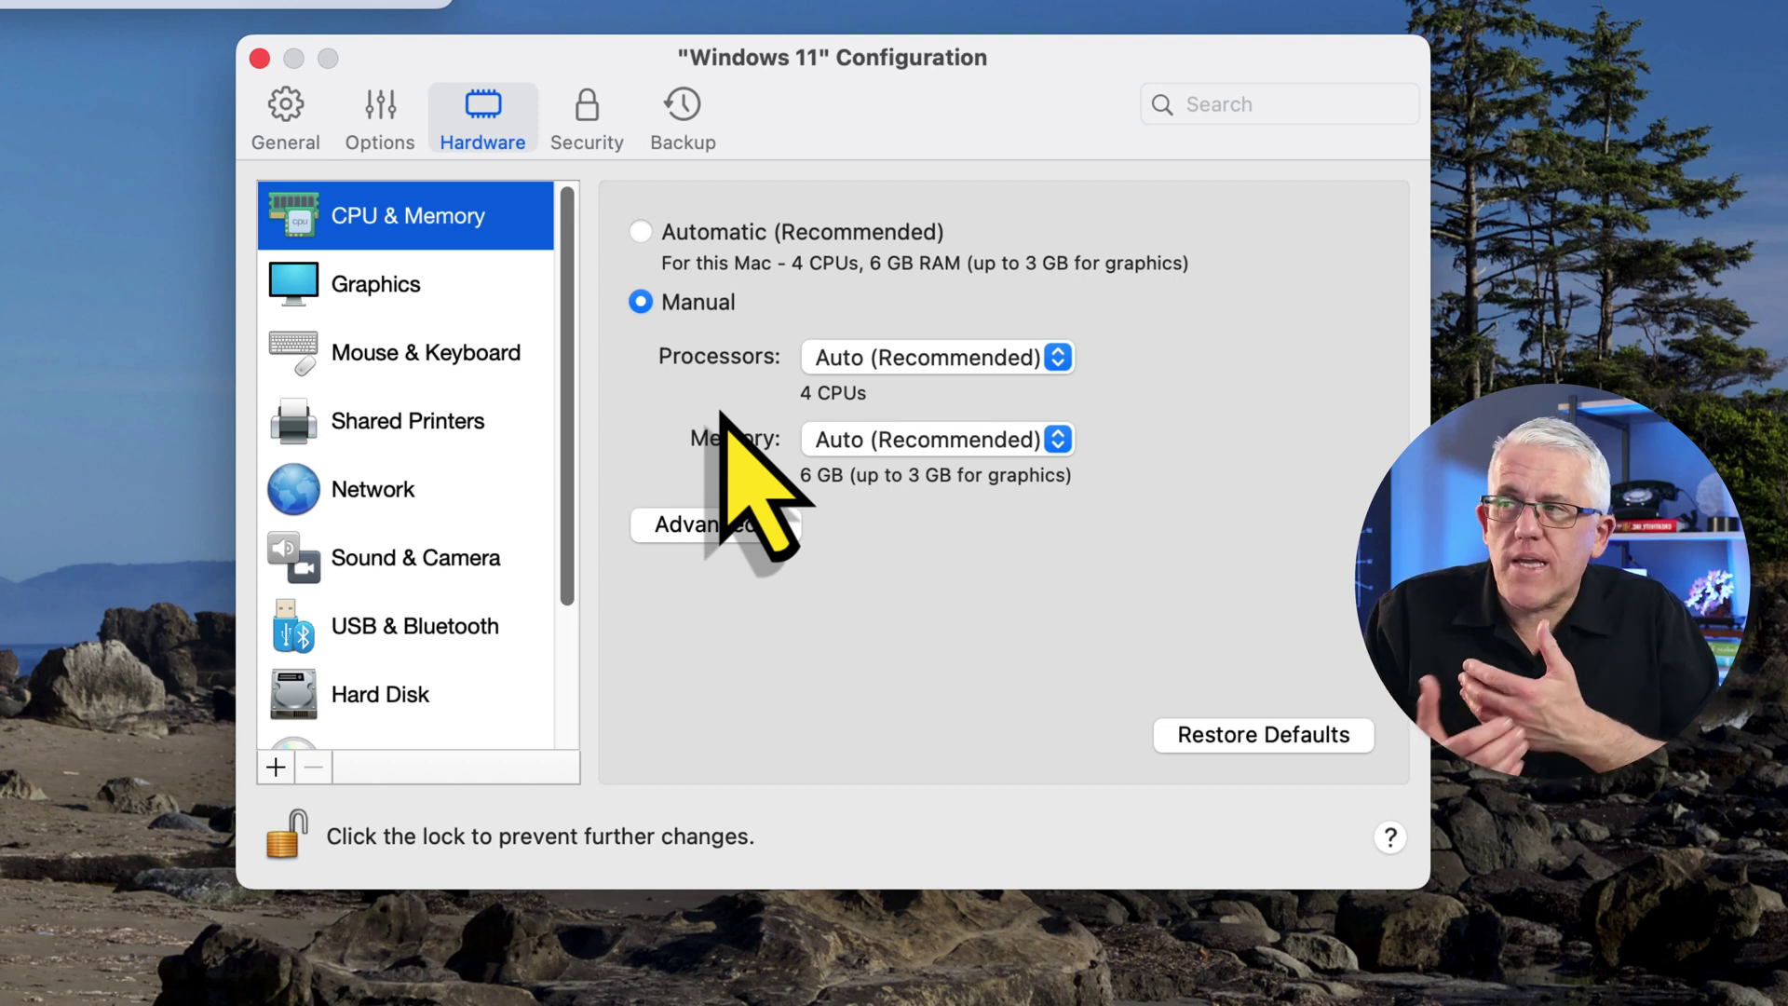
pyautogui.click(643, 233)
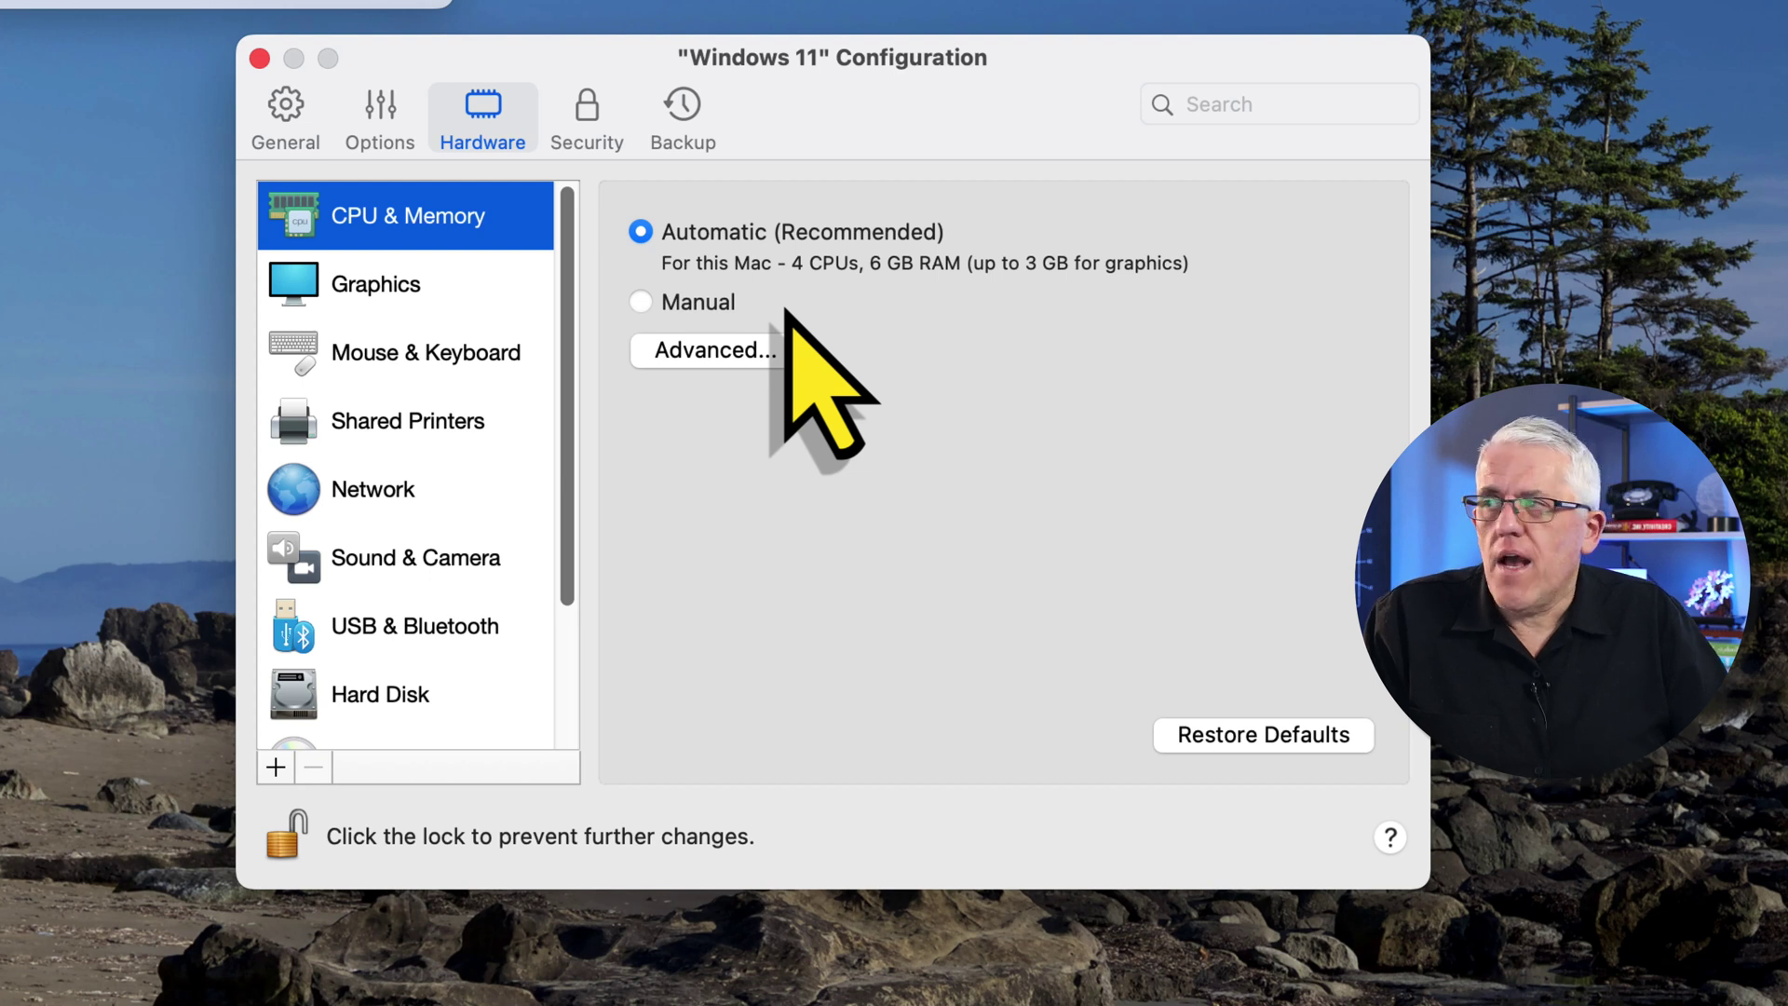
# Show the Graphics settings, with resolution on Best for external displays.
pyautogui.click(436, 300)
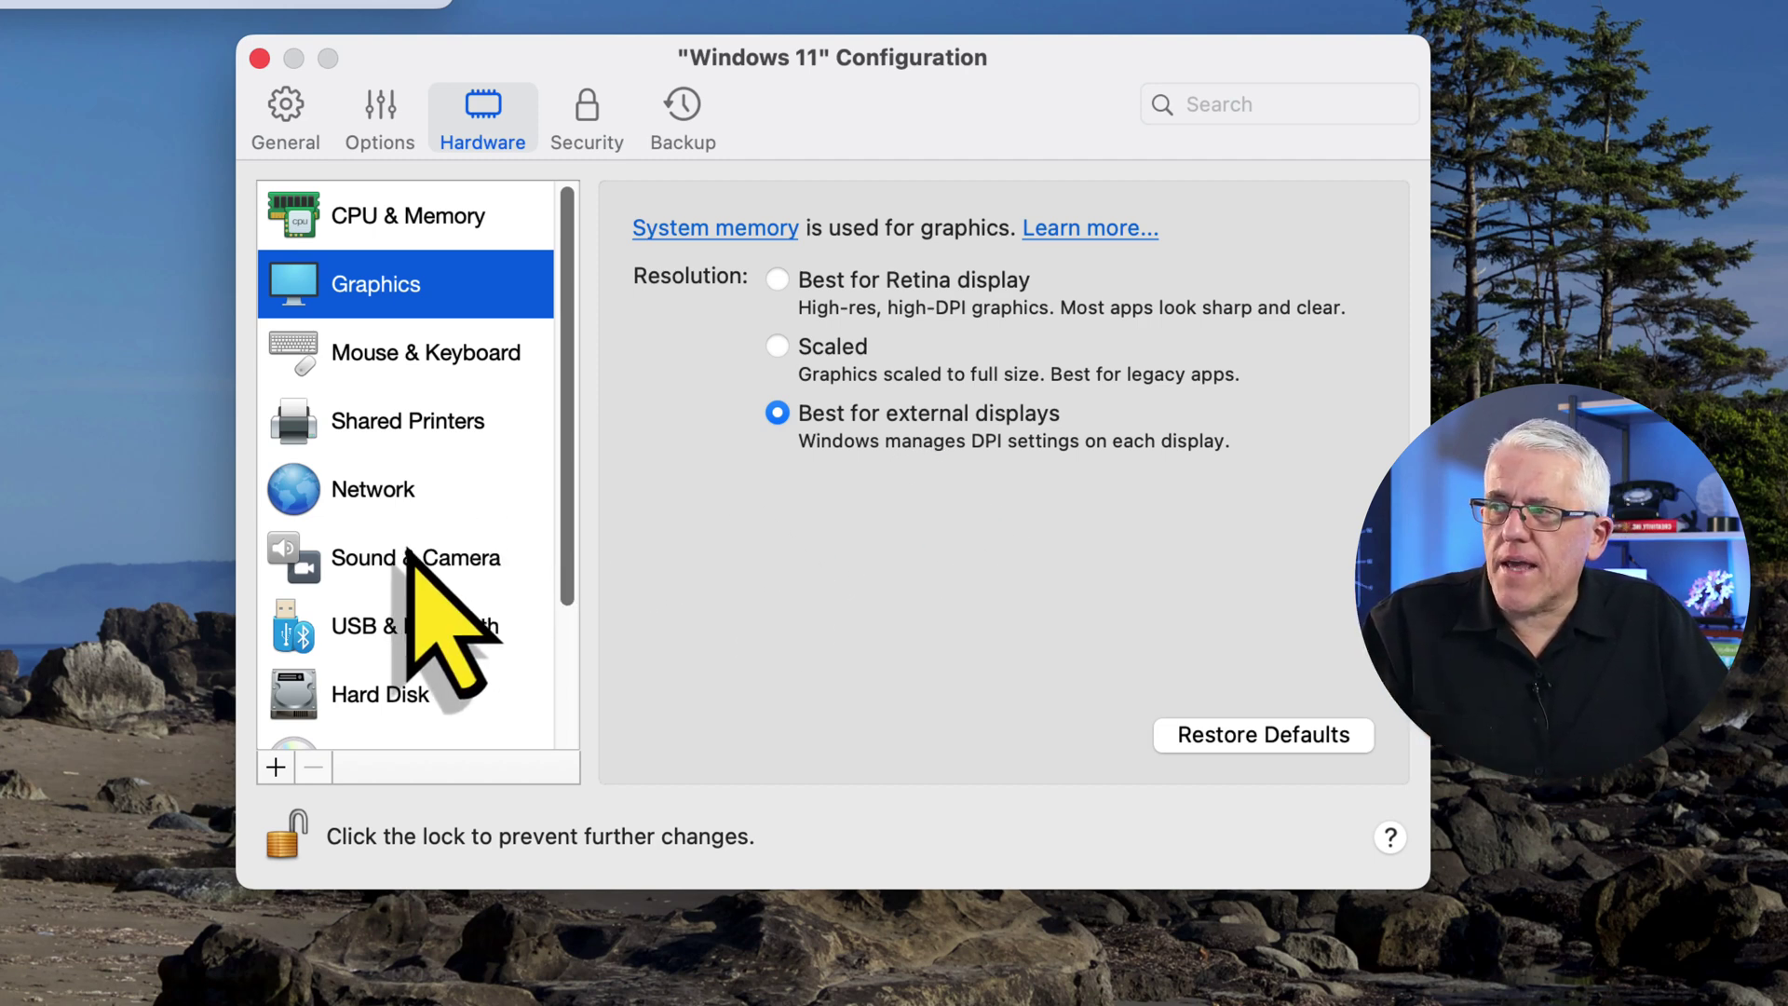
# Check the Hard Disk source choices, keeping harddisk.hdd at 256 GB capacity.
pyautogui.click(410, 708)
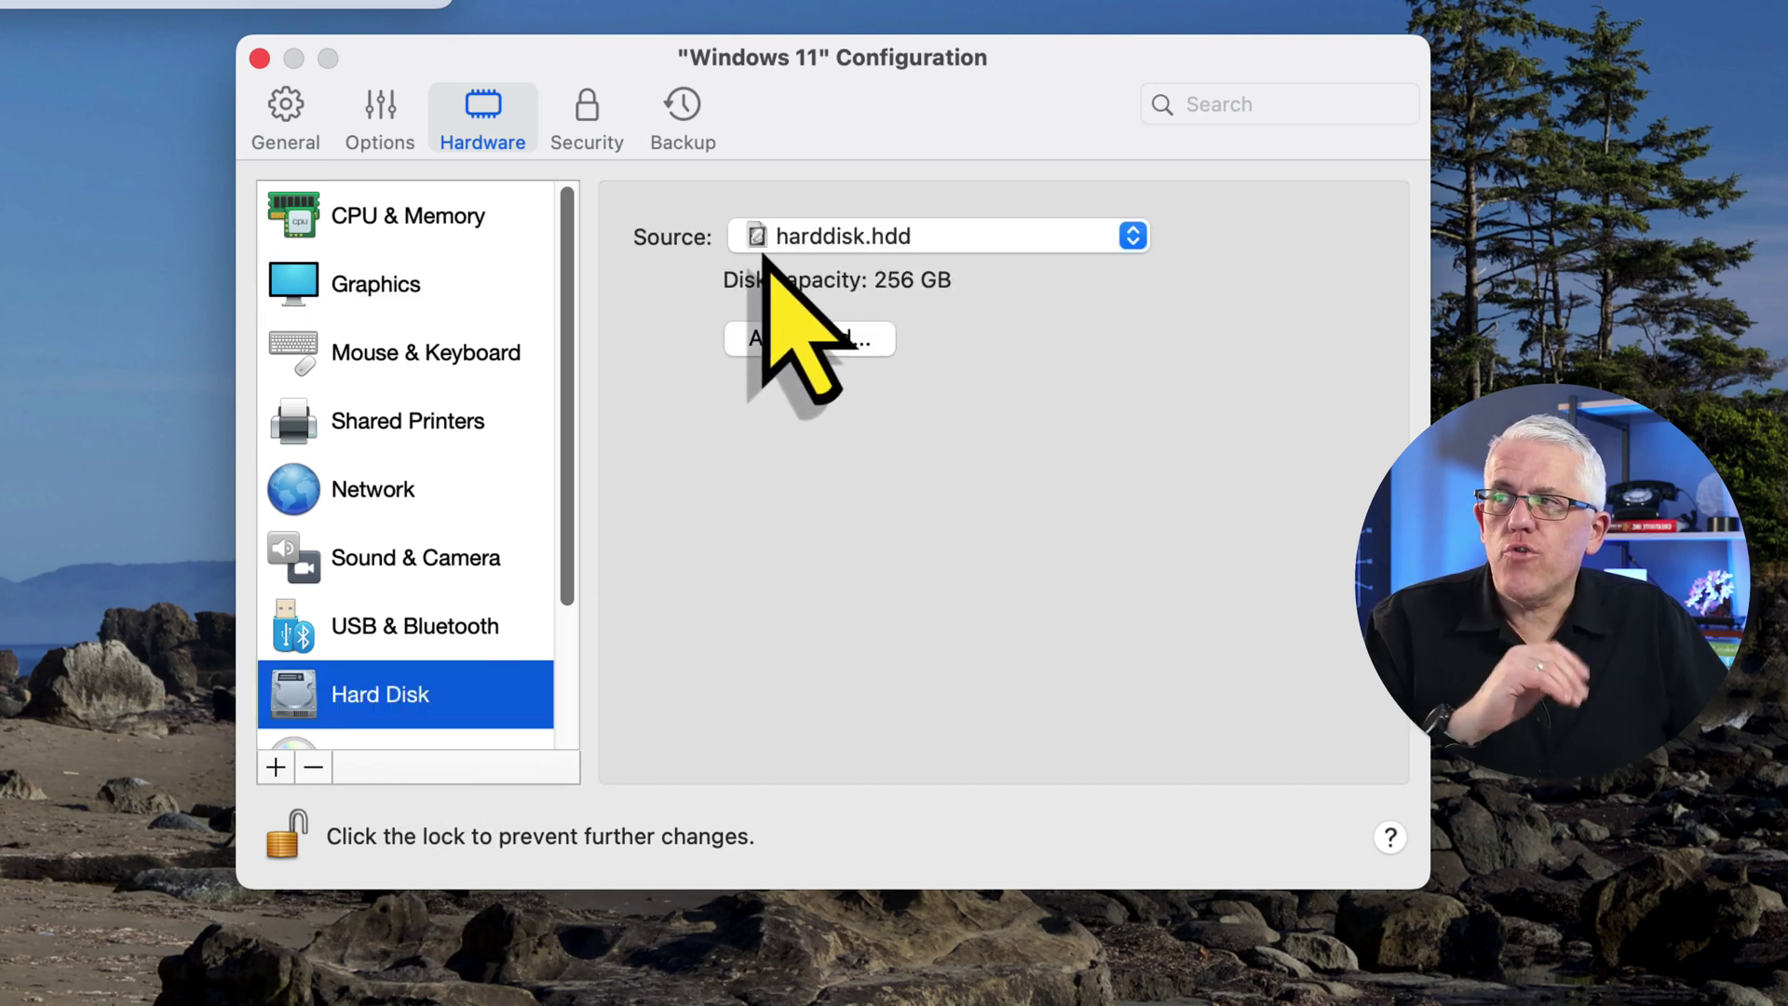
pyautogui.click(889, 247)
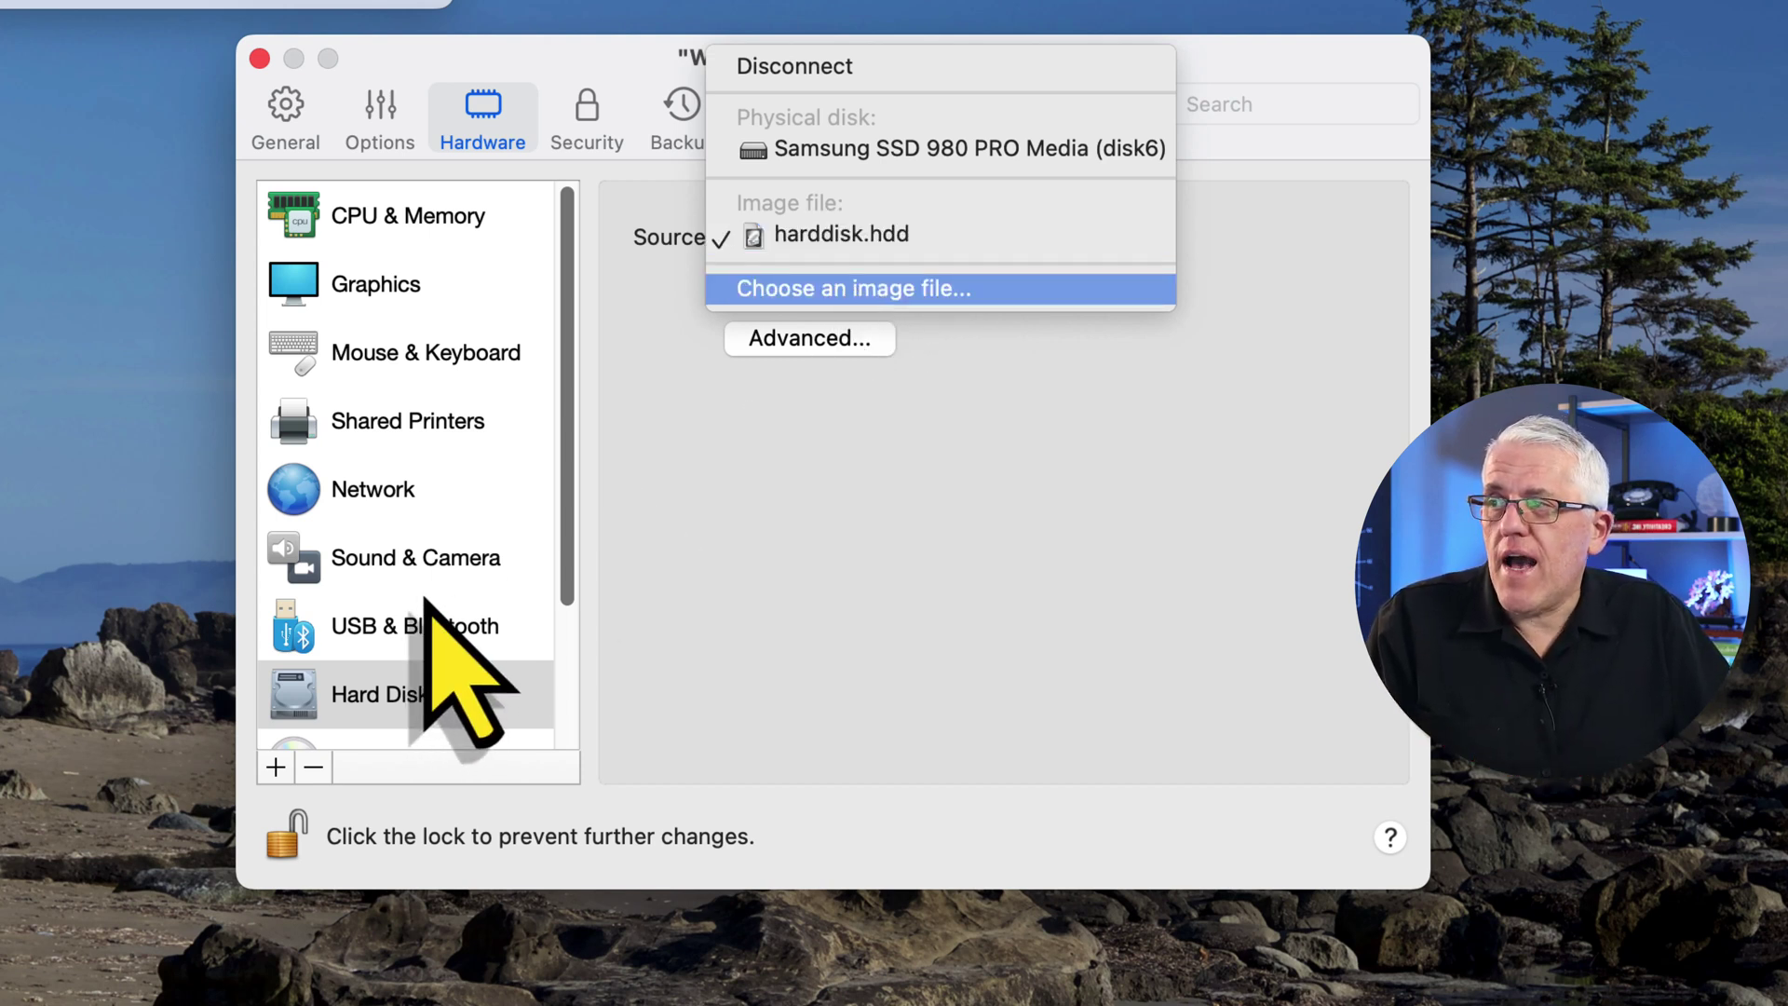
pyautogui.click(571, 514)
pyautogui.scroll(-1, 572, 559)
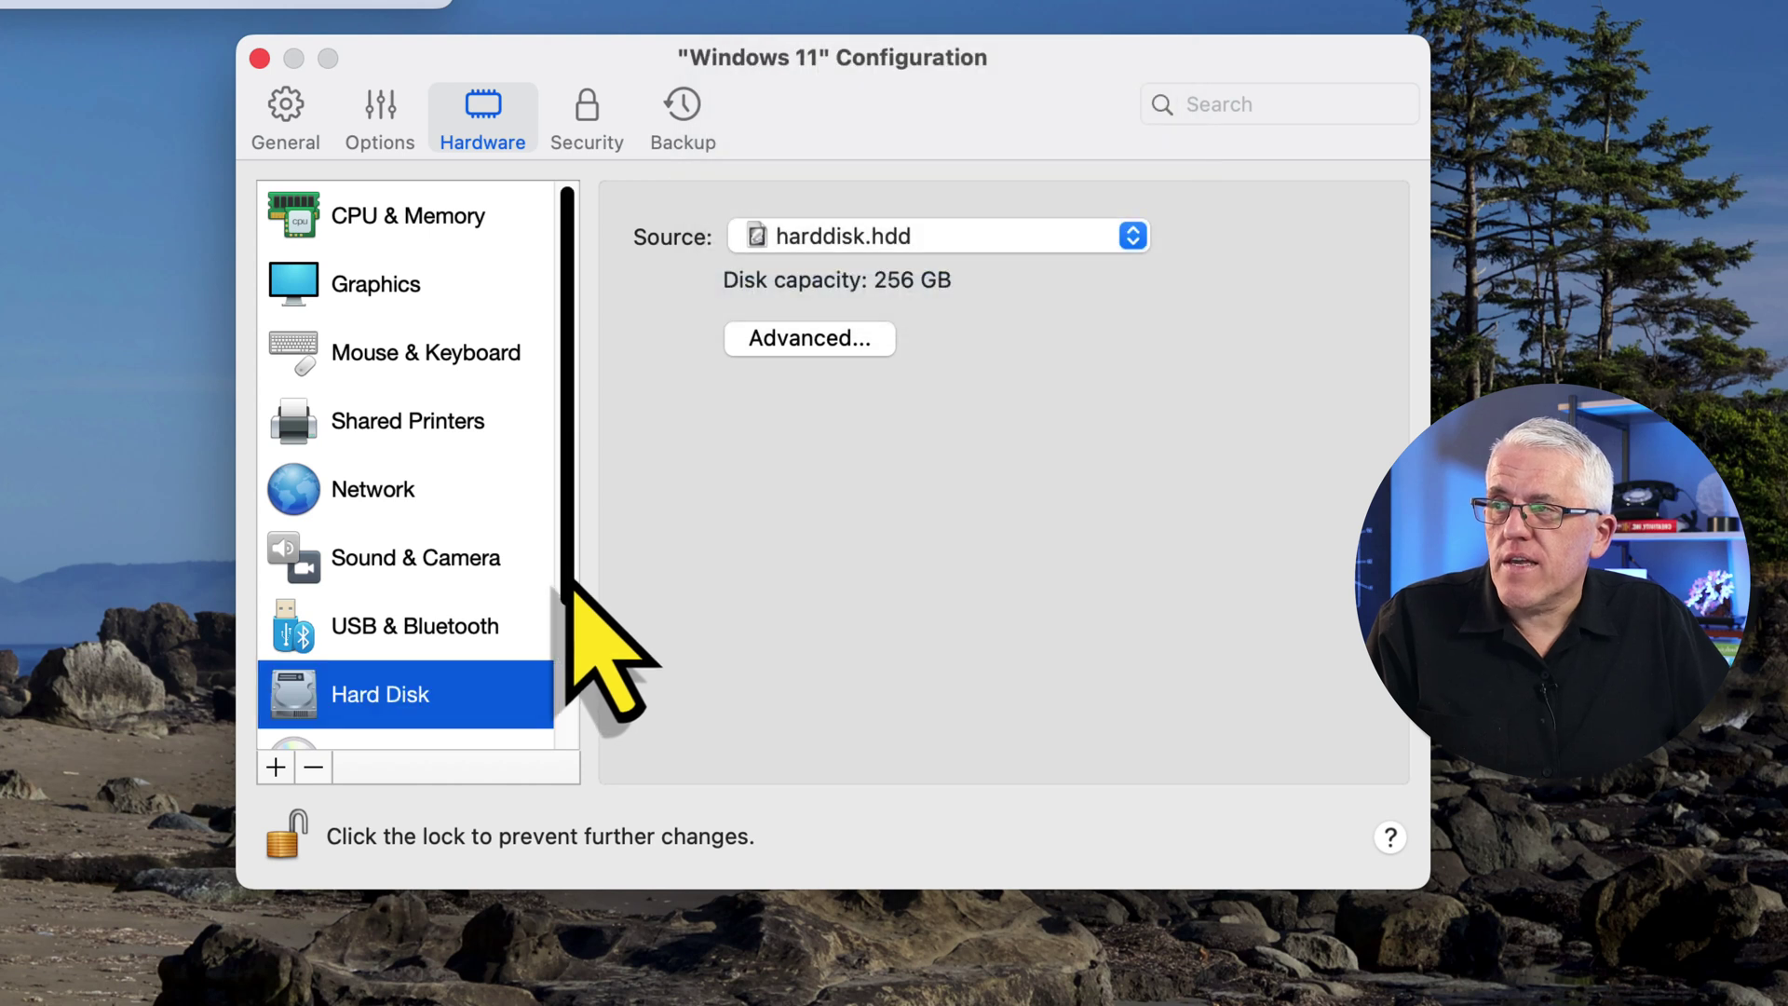
pyautogui.scroll(-3, 572, 598)
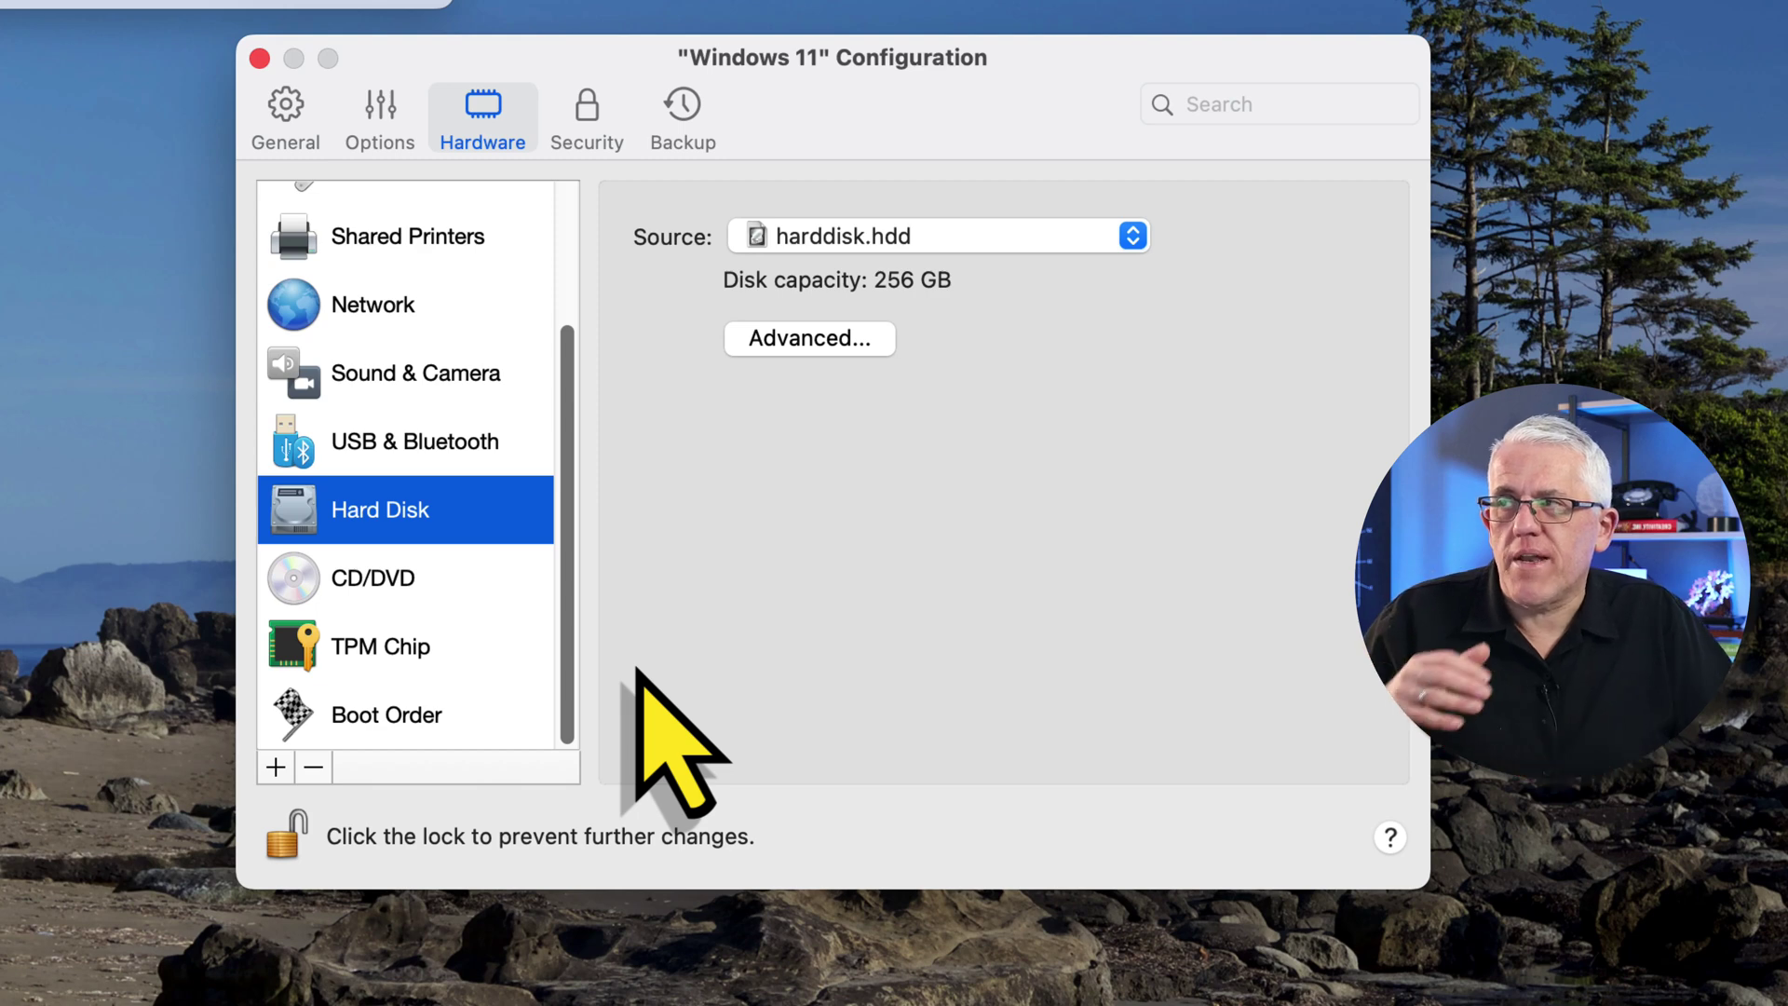
pyautogui.click(583, 139)
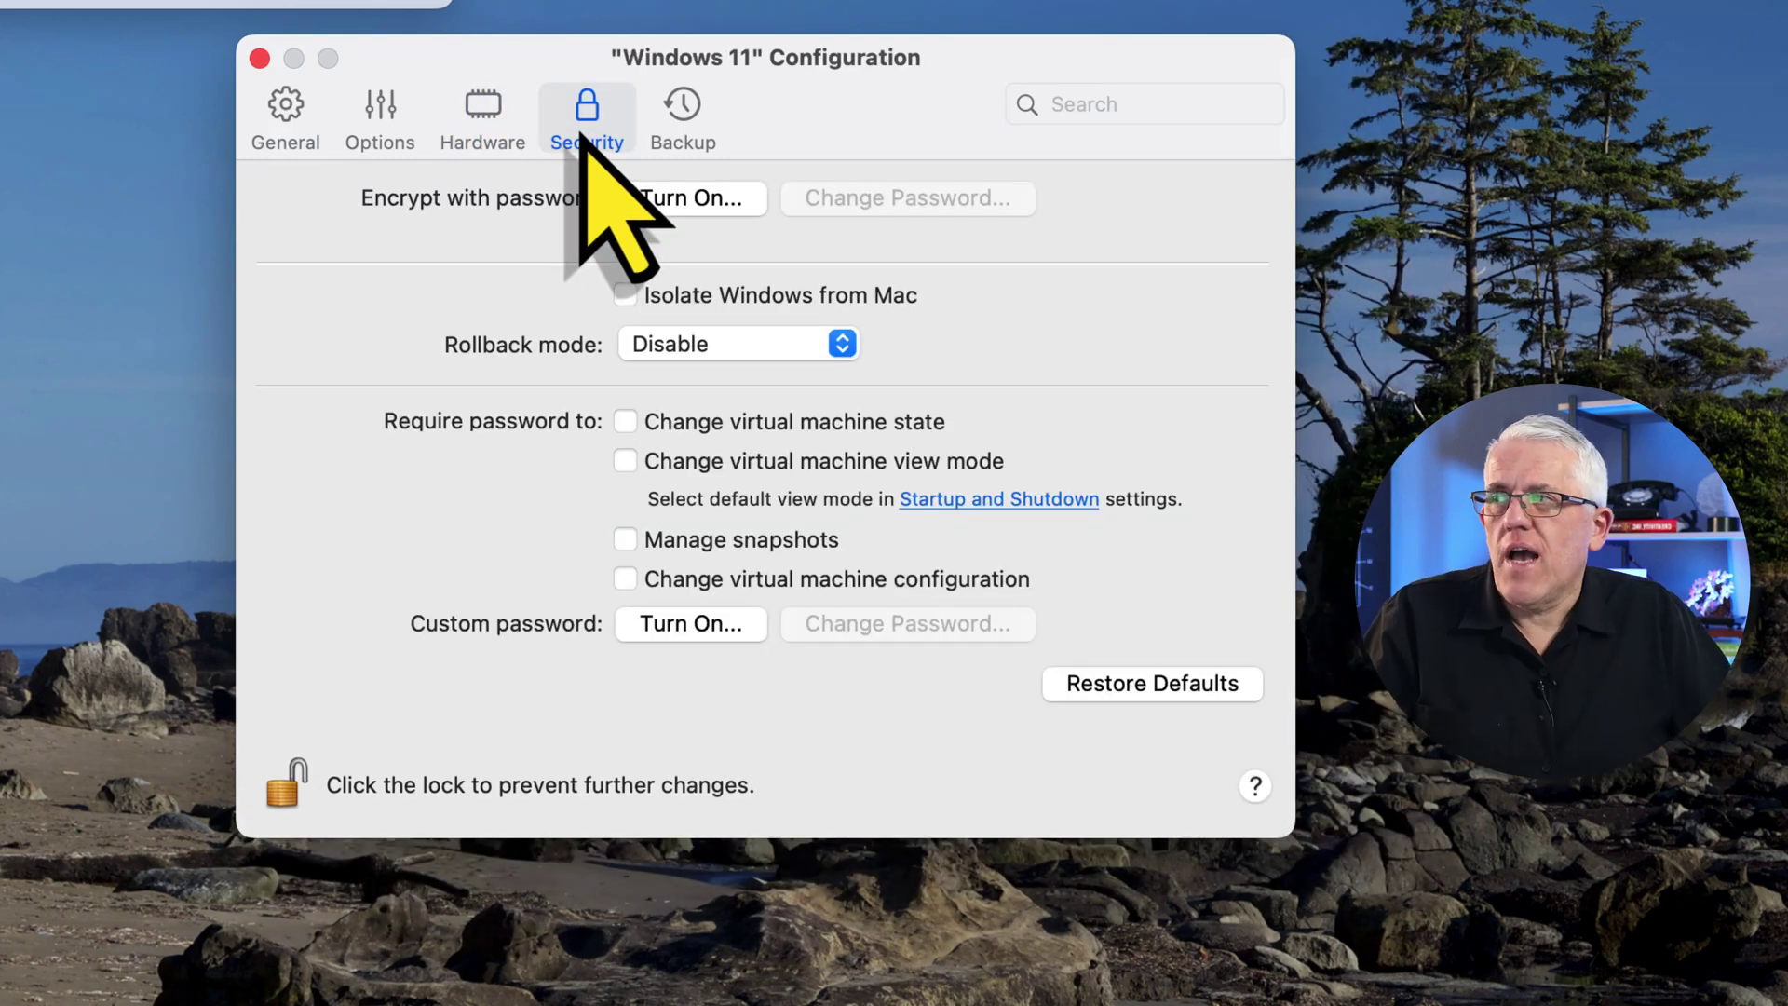
pyautogui.click(680, 126)
pyautogui.click(489, 129)
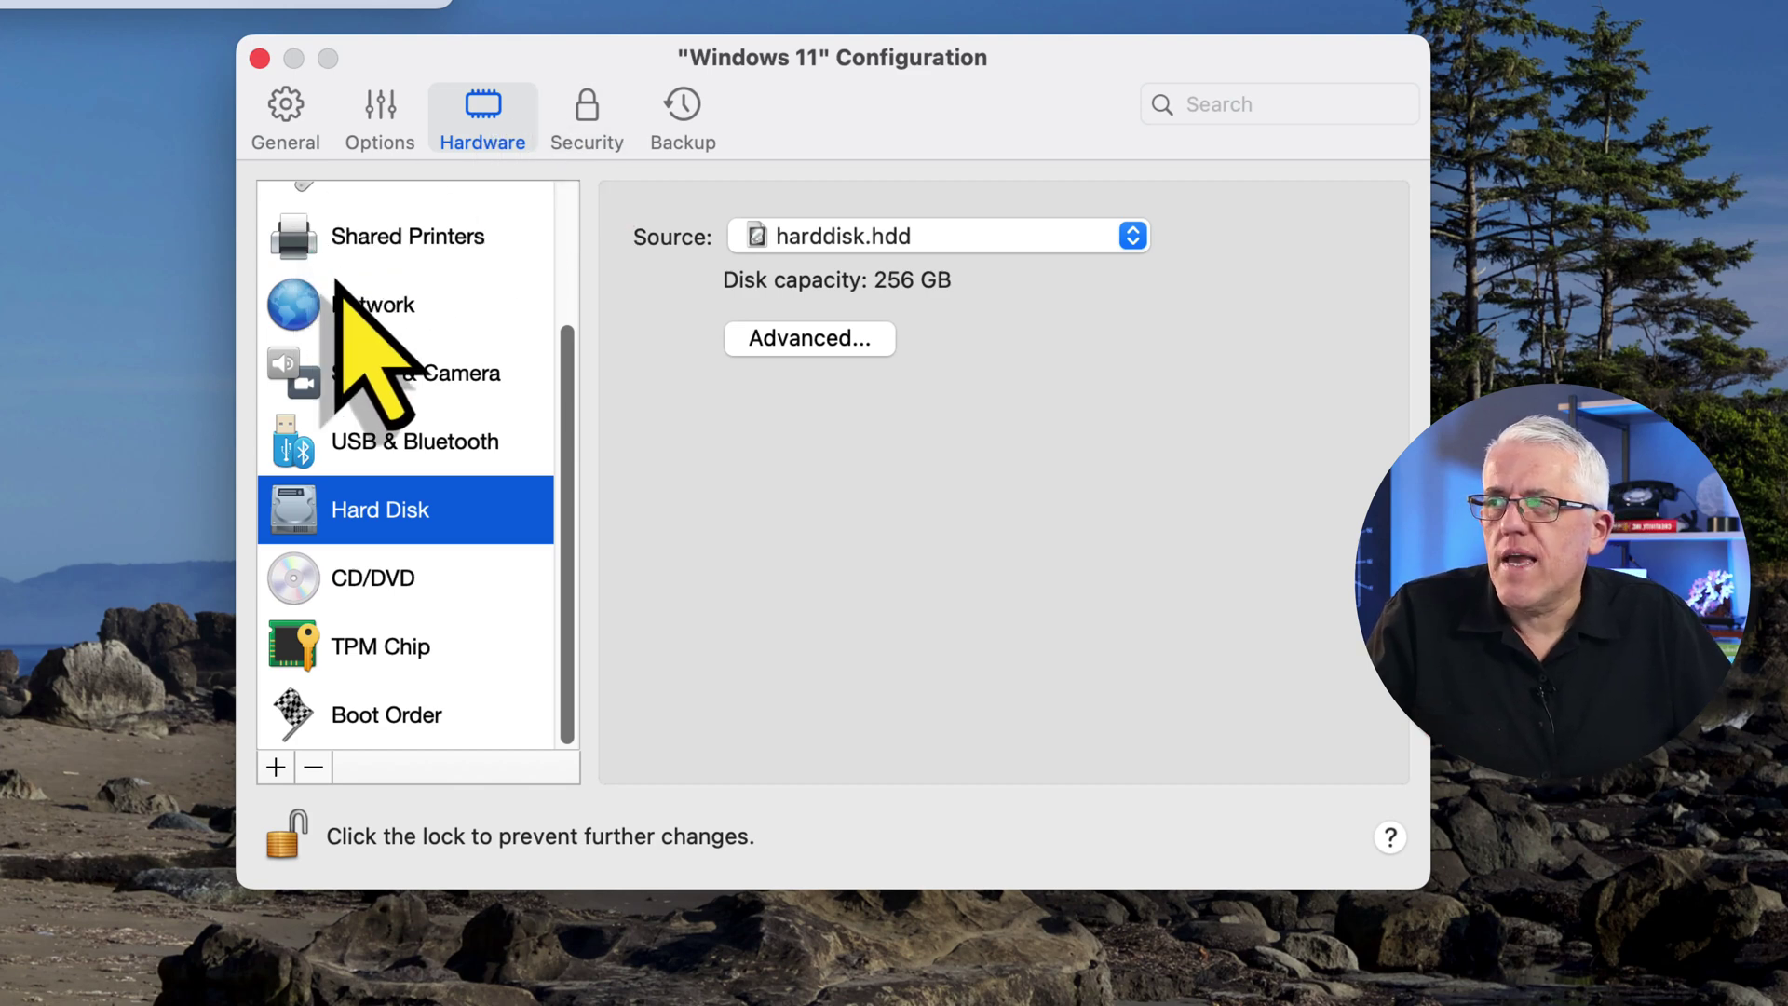
pyautogui.click(379, 138)
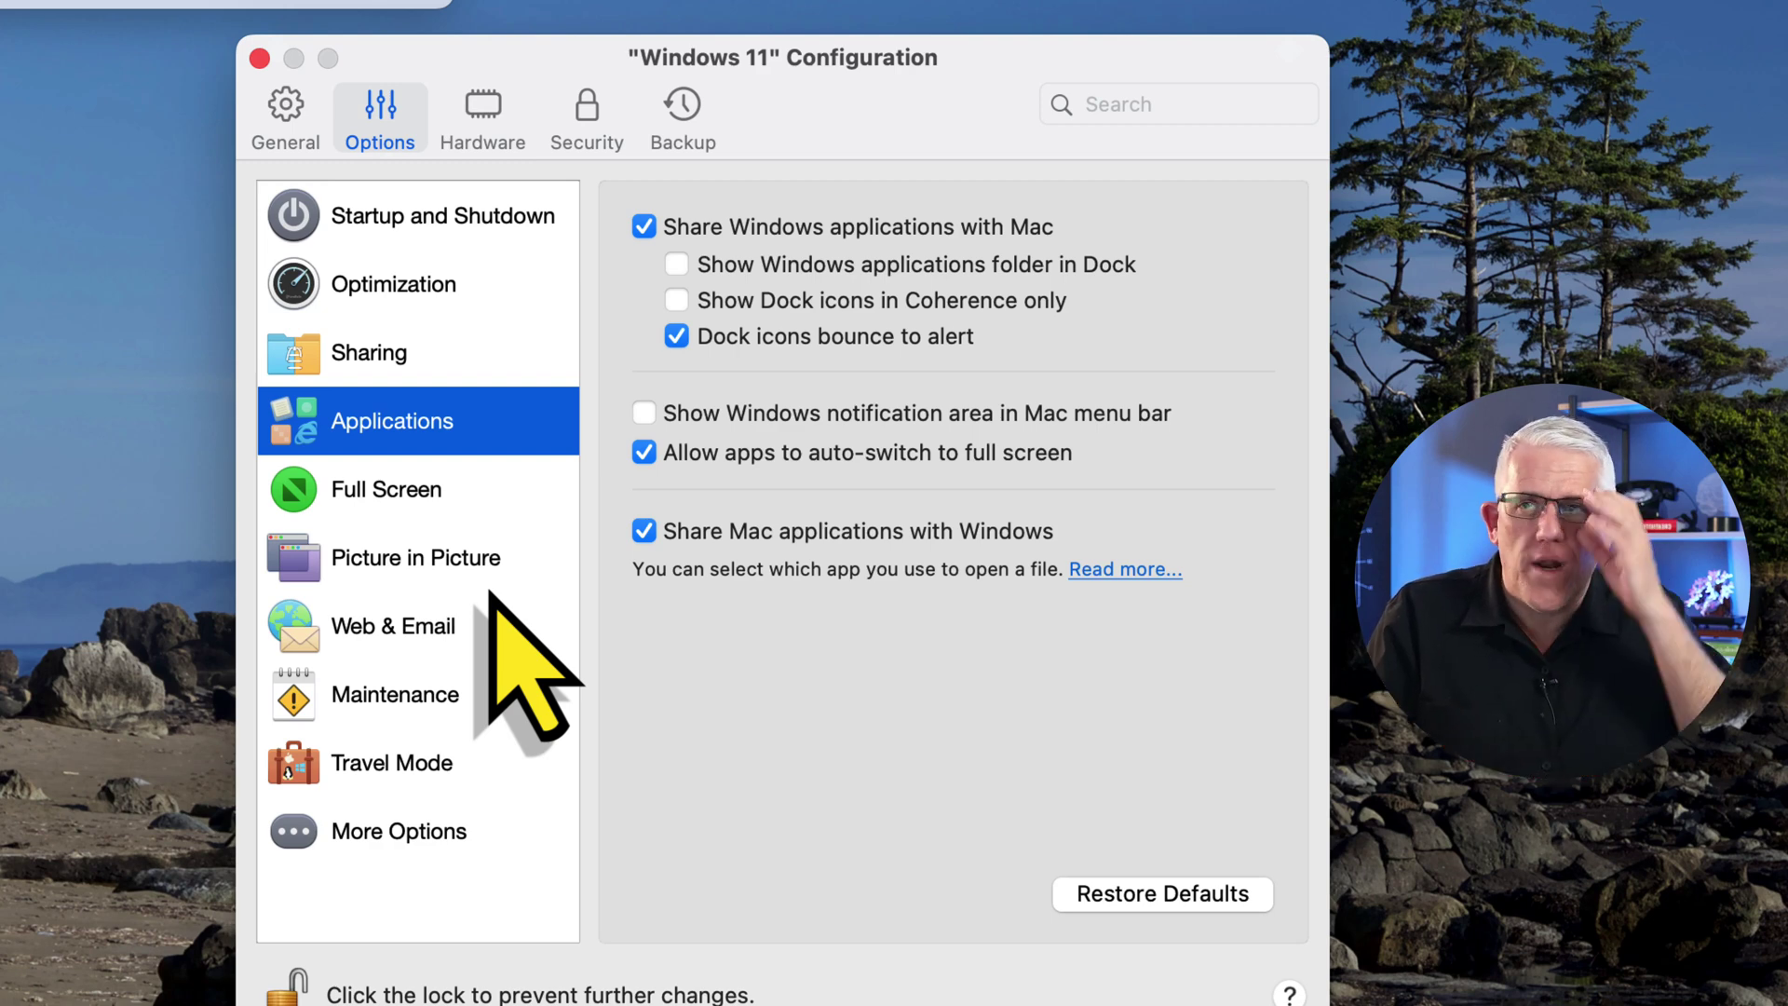
pyautogui.click(494, 135)
pyautogui.scroll(2, 569, 391)
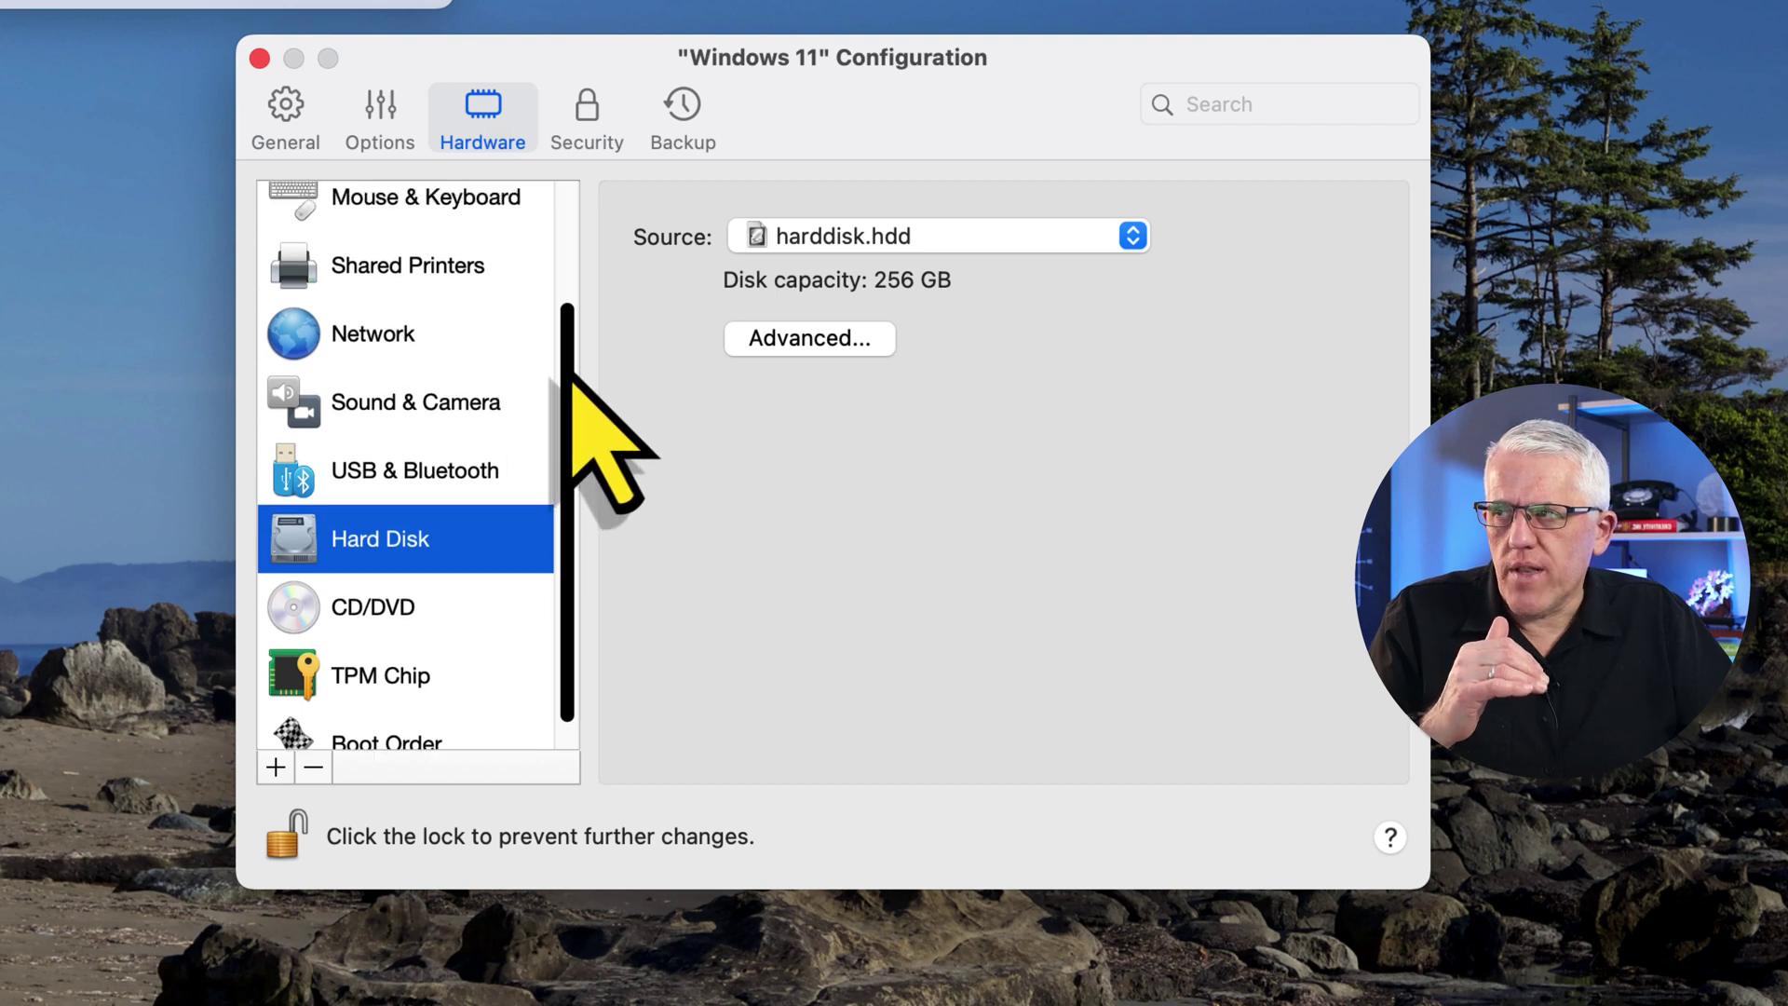
pyautogui.moveTo(572, 376); pyautogui.dragTo(550, 498)
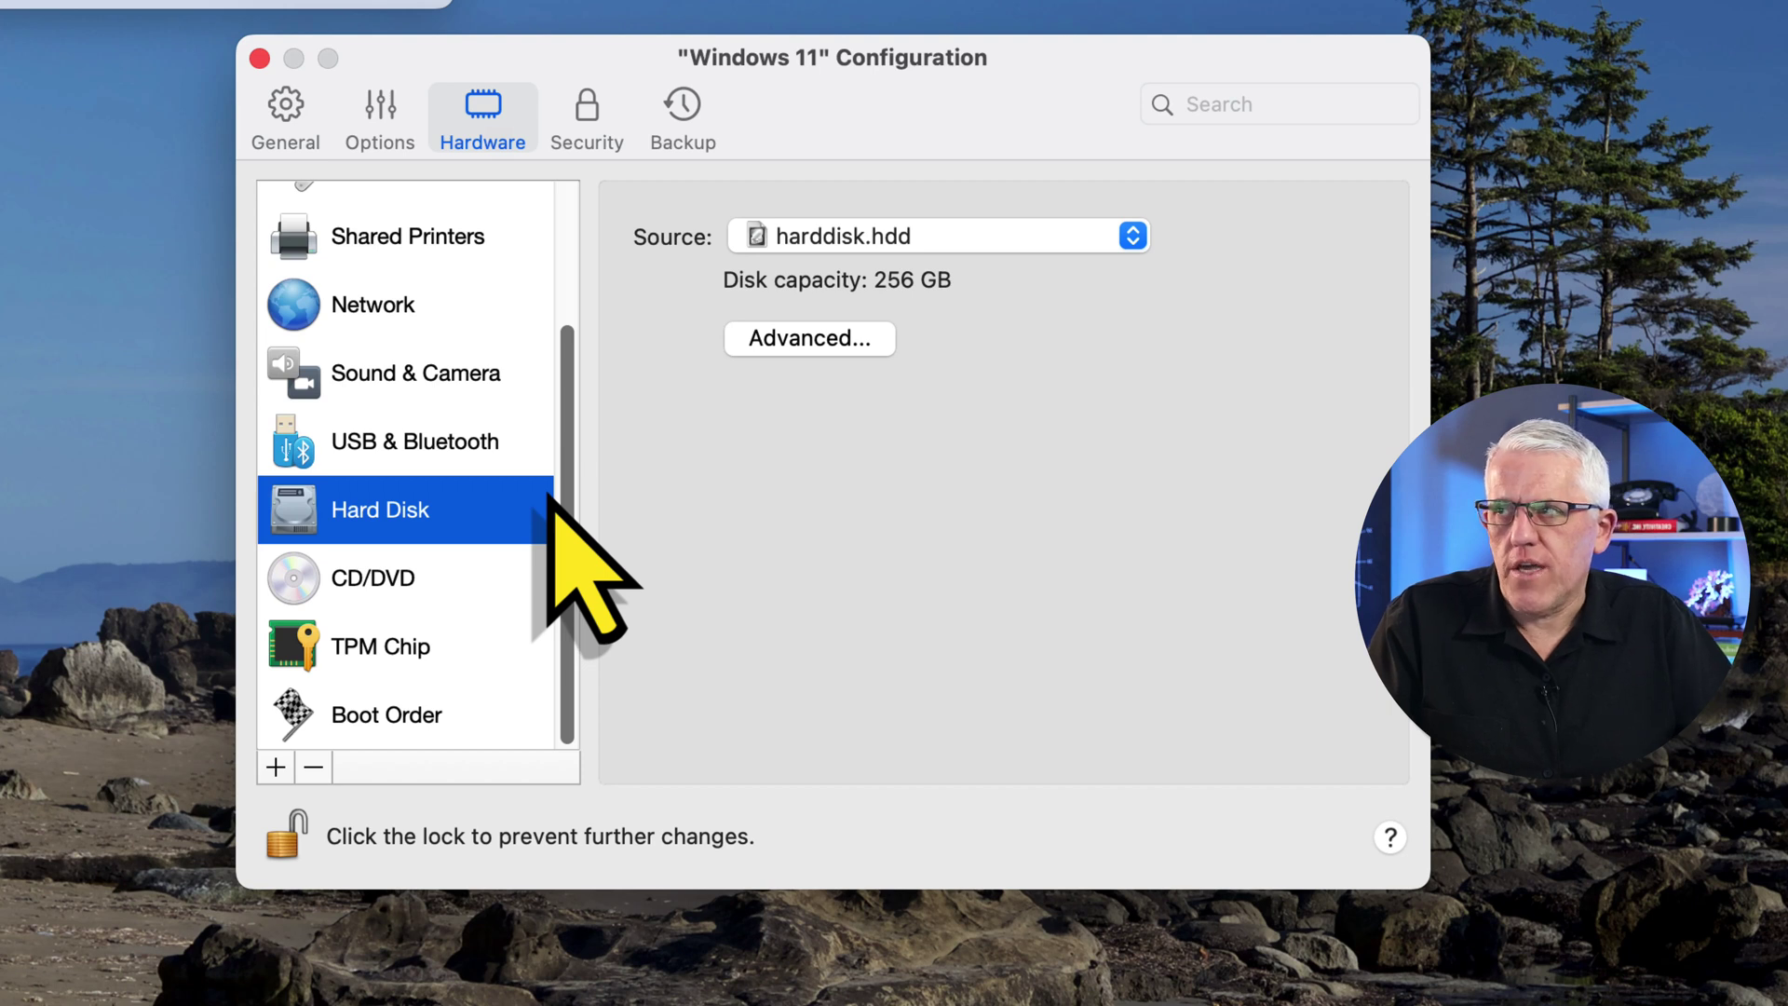
pyautogui.scroll(4, 574, 232)
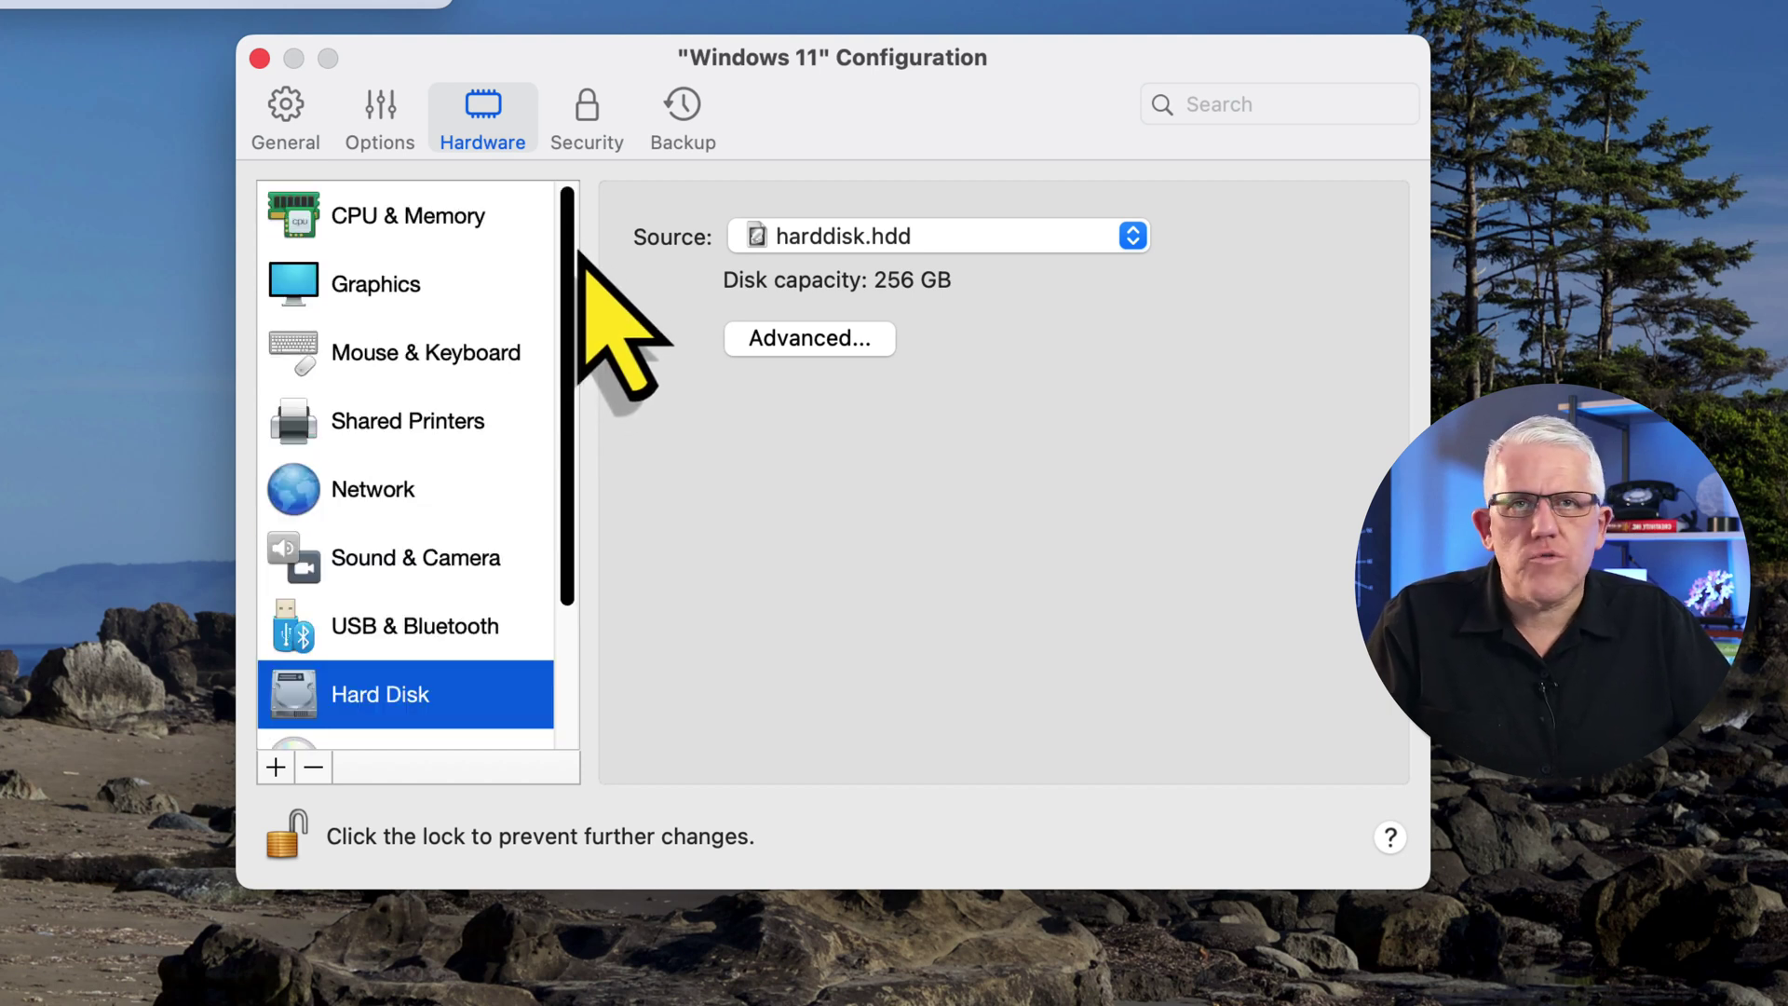